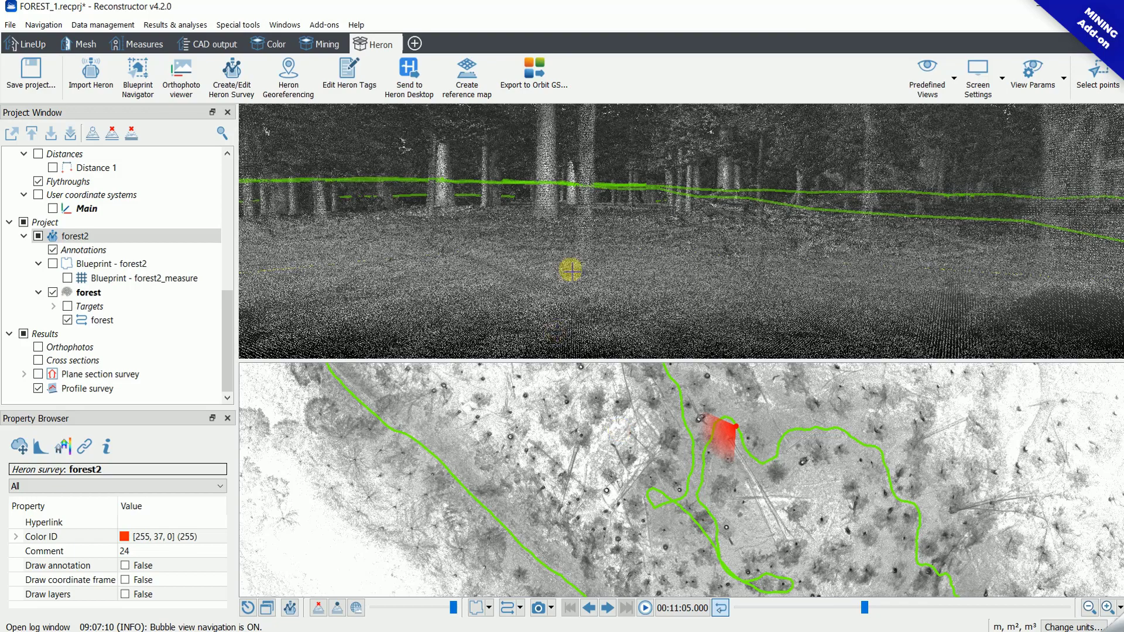
Step: Look around the forest scan from the current position and from another position along the survey trajectory
{"action": "left_click_drag", "start_coordinate": [598, 262], "coordinate": [573, 229]}
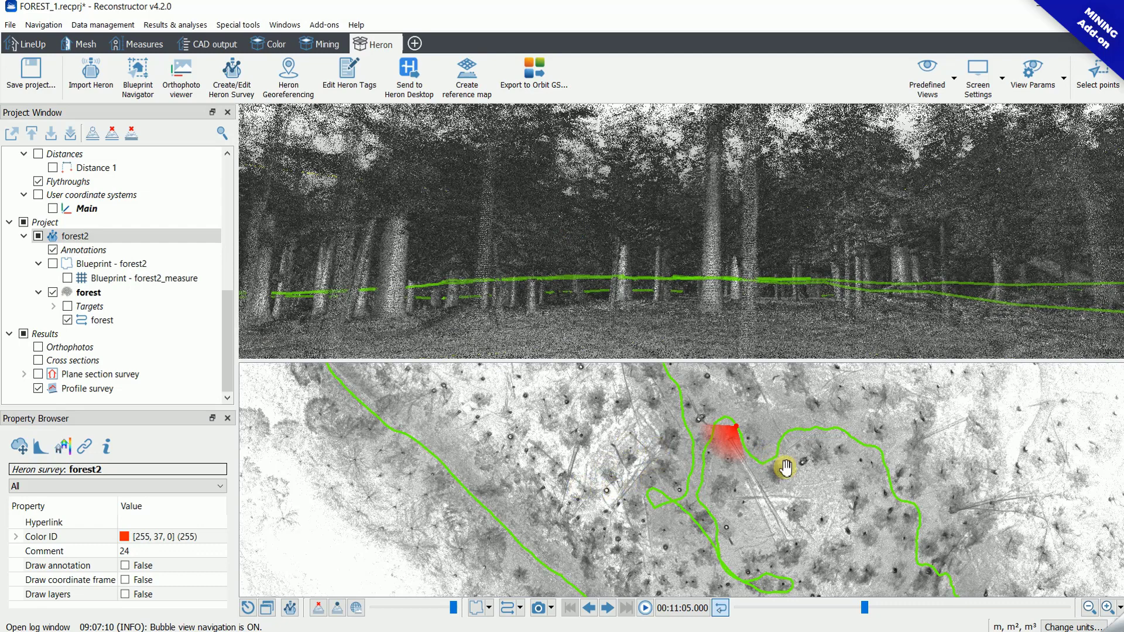
{"action": "left_click", "coordinate": [829, 433]}
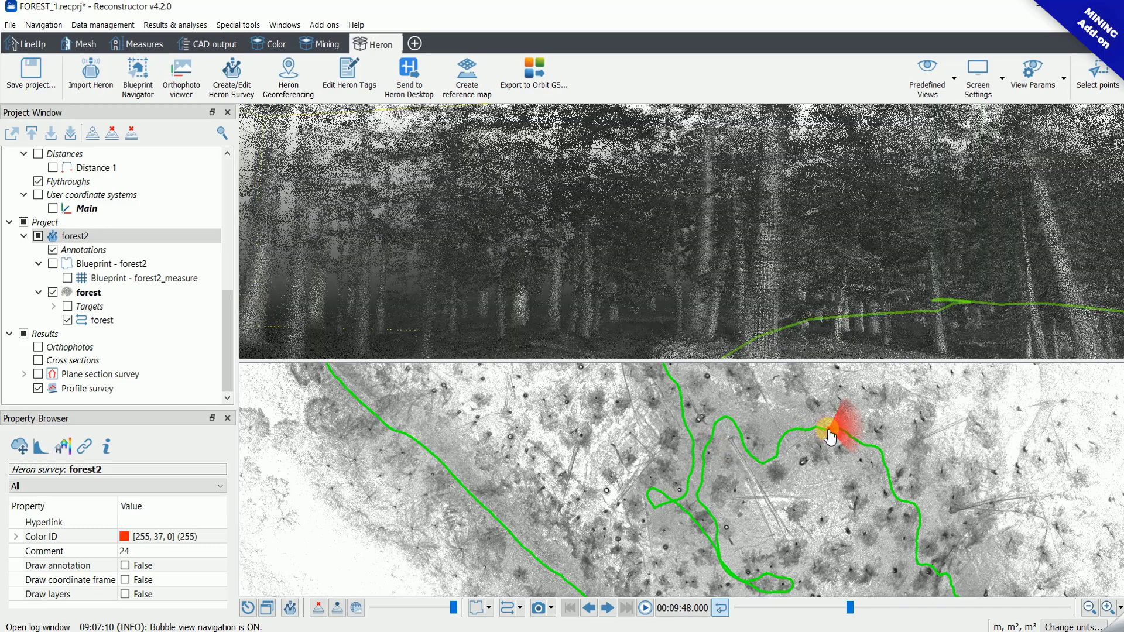
{"action": "left_click_drag", "start_coordinate": [651, 219], "coordinate": [838, 246]}
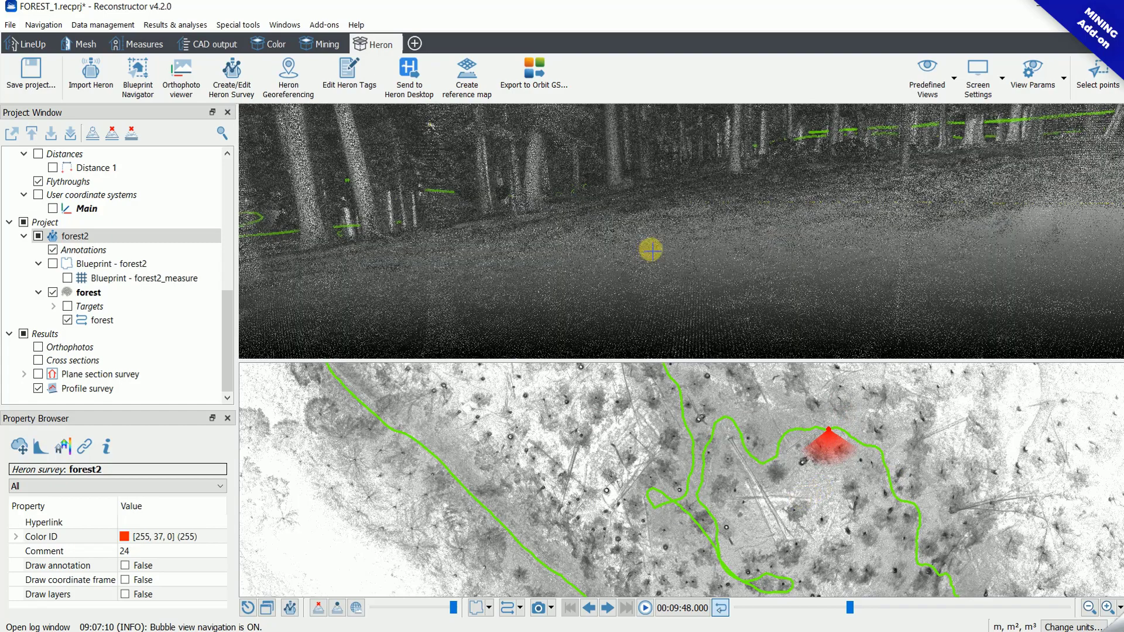
{"action": "left_click_drag", "start_coordinate": [651, 250], "coordinate": [858, 208]}
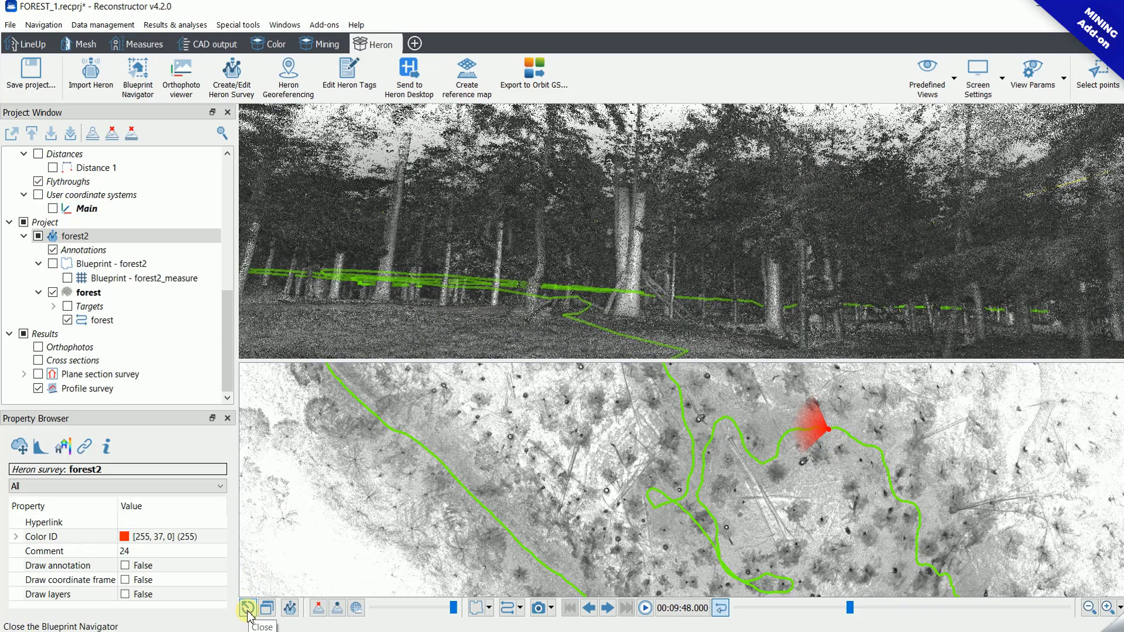
Step: Close the Blueprint Navigator and show the whole forest point cloud in the default view
{"action": "left_click", "coordinate": [248, 609]}
{"action": "left_click_drag", "start_coordinate": [664, 242], "coordinate": [718, 414]}
{"action": "left_click", "coordinate": [932, 85]}
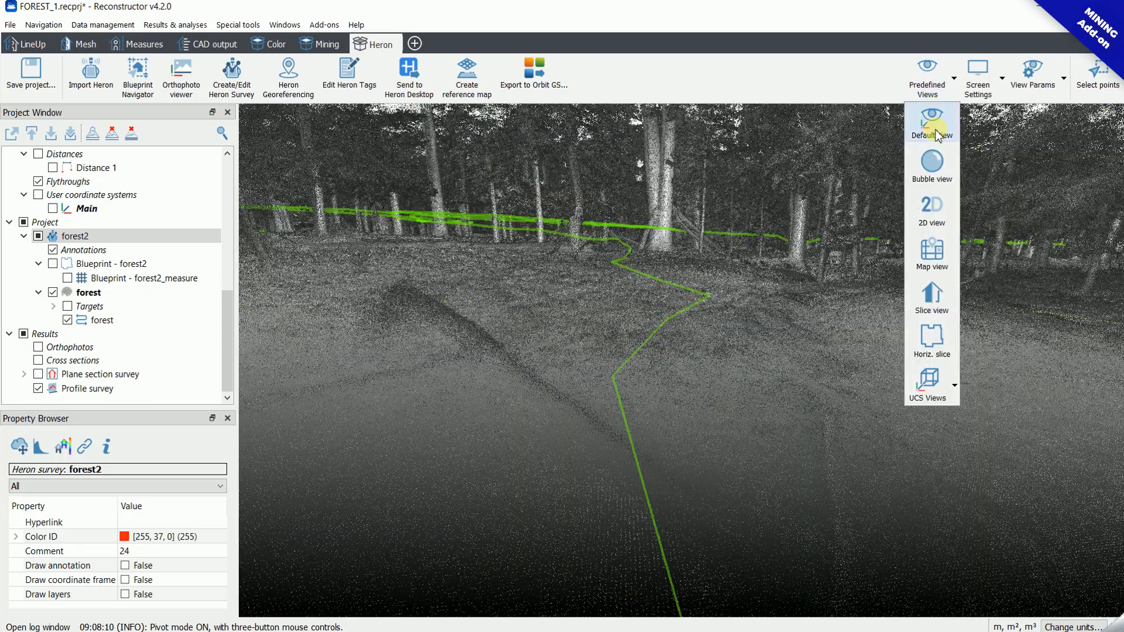
{"action": "left_click", "coordinate": [930, 142]}
{"action": "left_click", "coordinate": [760, 394]}
{"action": "scroll", "coordinate": [760, 393], "scroll_direction": "up", "scroll_amount": 5}
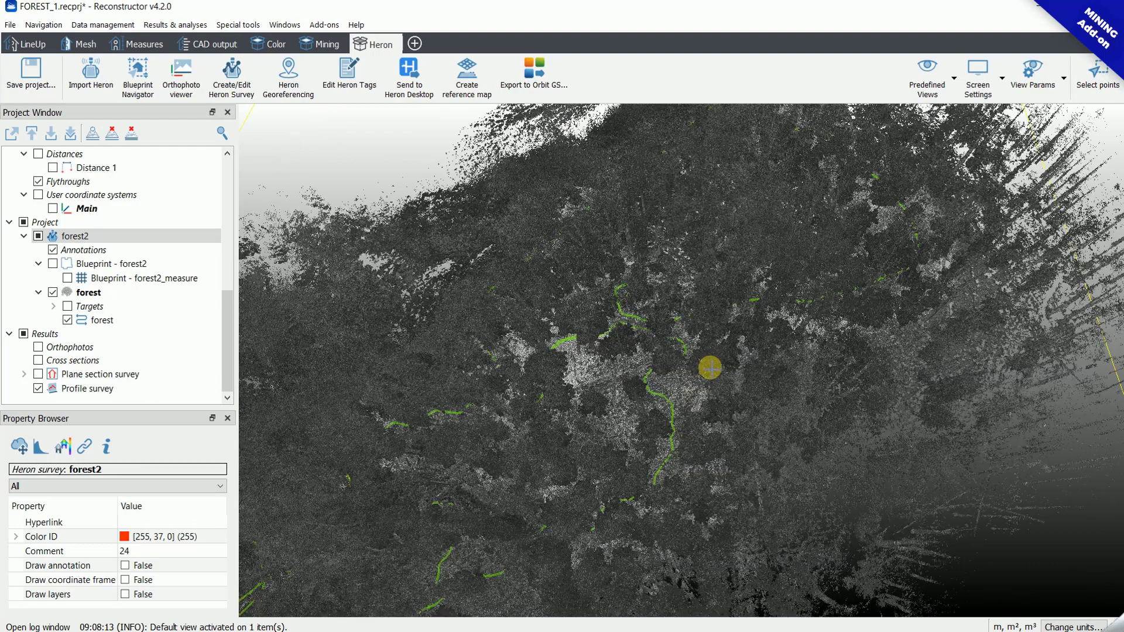
{"action": "left_click_drag", "start_coordinate": [711, 369], "coordinate": [748, 315]}
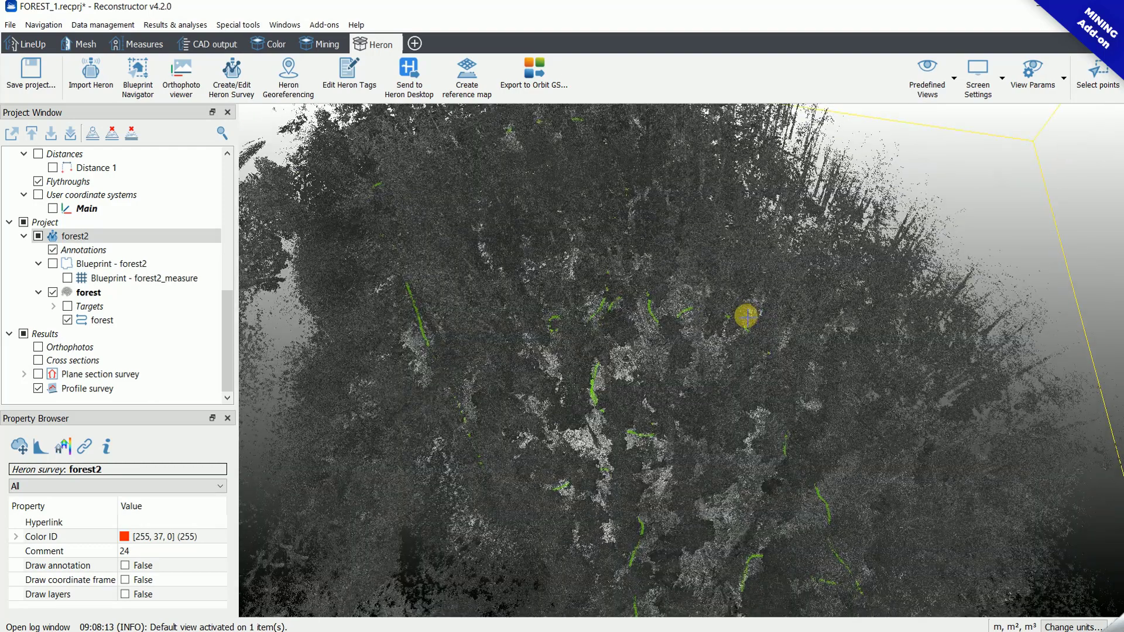
{"action": "left_click_drag", "start_coordinate": [675, 366], "coordinate": [676, 351]}
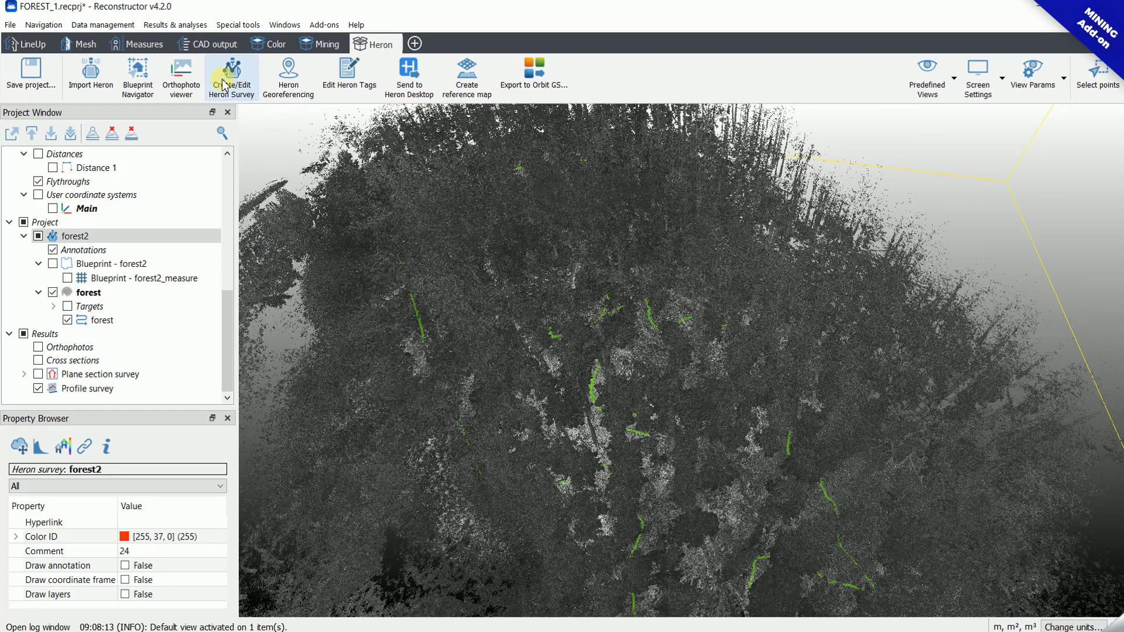
Step: Start the DEM points extraction and select the forest cloud as the model to sample
{"action": "left_click", "coordinate": [322, 47]}
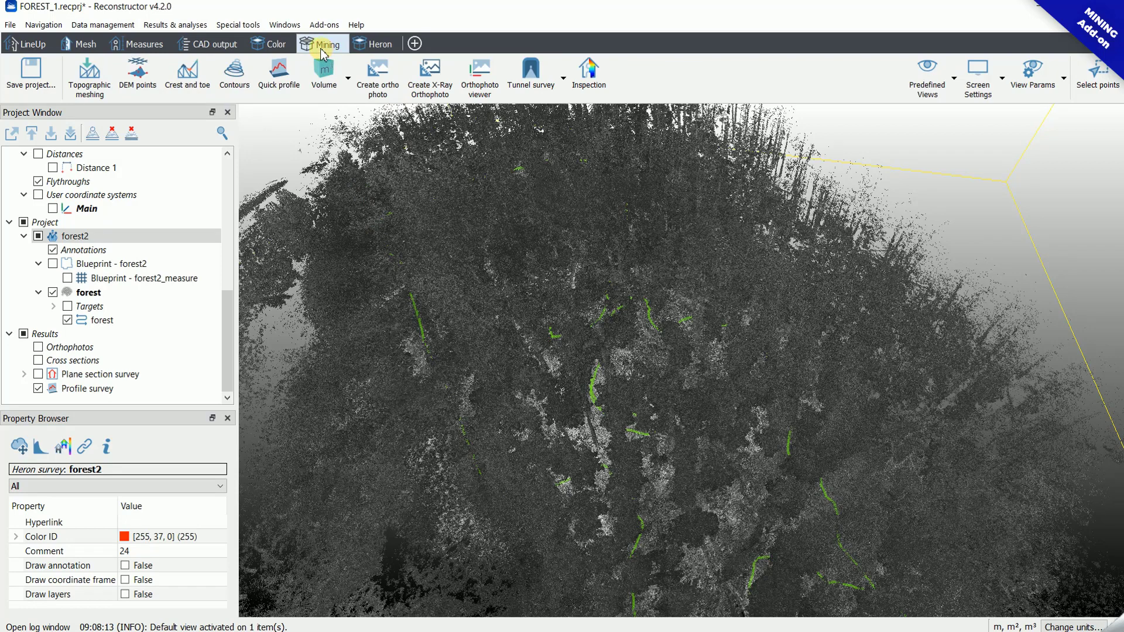
{"action": "left_click", "coordinate": [140, 88]}
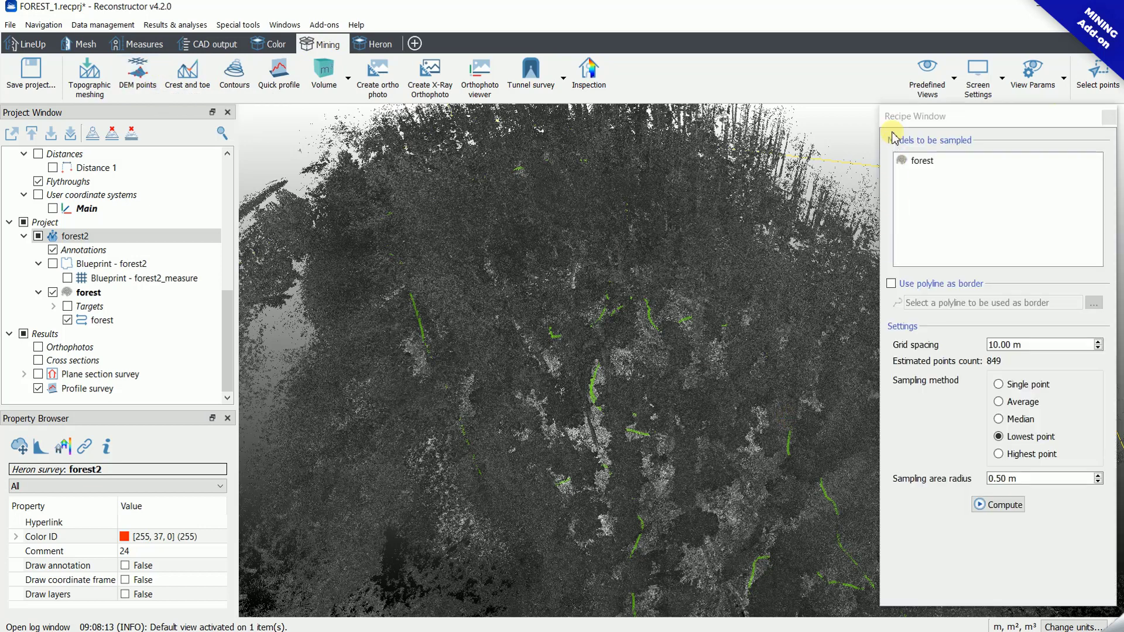
{"action": "left_click", "coordinate": [921, 165]}
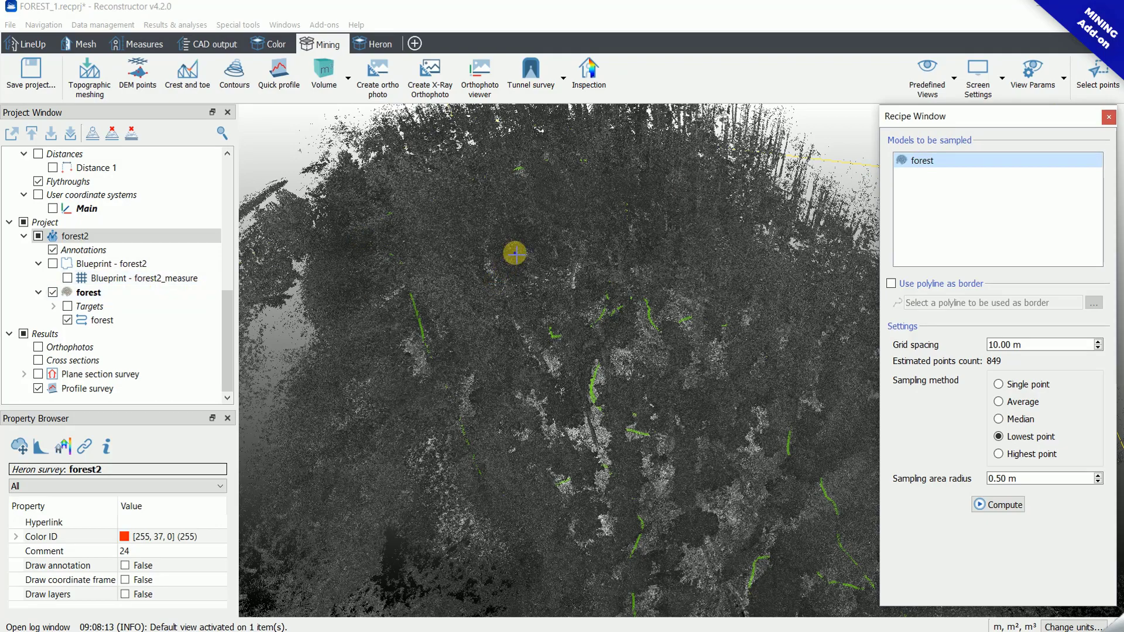
{"action": "left_click_drag", "start_coordinate": [515, 254], "coordinate": [574, 484]}
{"action": "scroll", "coordinate": [569, 473], "scroll_direction": "down", "scroll_amount": 3}
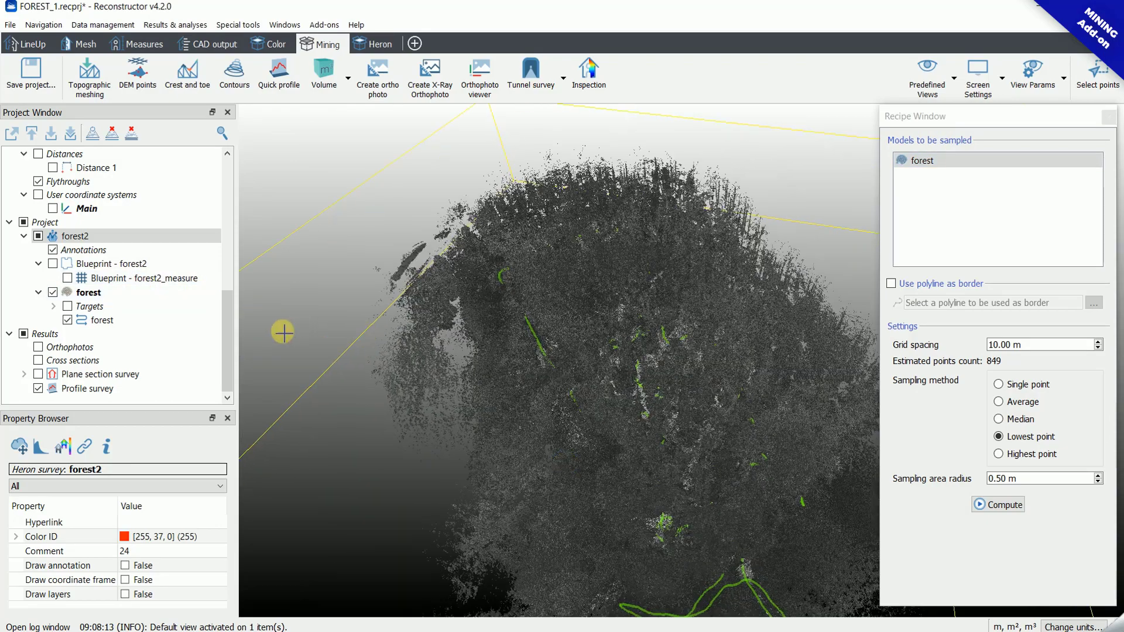
Step: Show Polyline 1 and assign it as the border polyline for the DEM points extraction
{"action": "left_click_drag", "start_coordinate": [228, 299], "coordinate": [222, 211]}
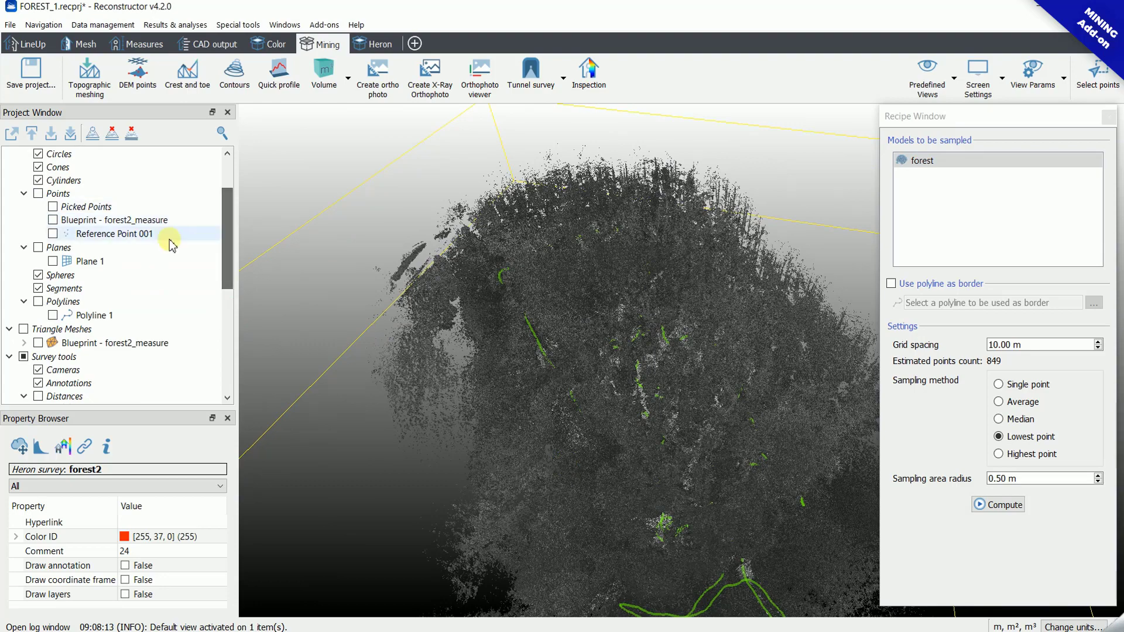
{"action": "left_click", "coordinate": [54, 316]}
{"action": "scroll", "coordinate": [594, 366], "scroll_direction": "down", "scroll_amount": 5}
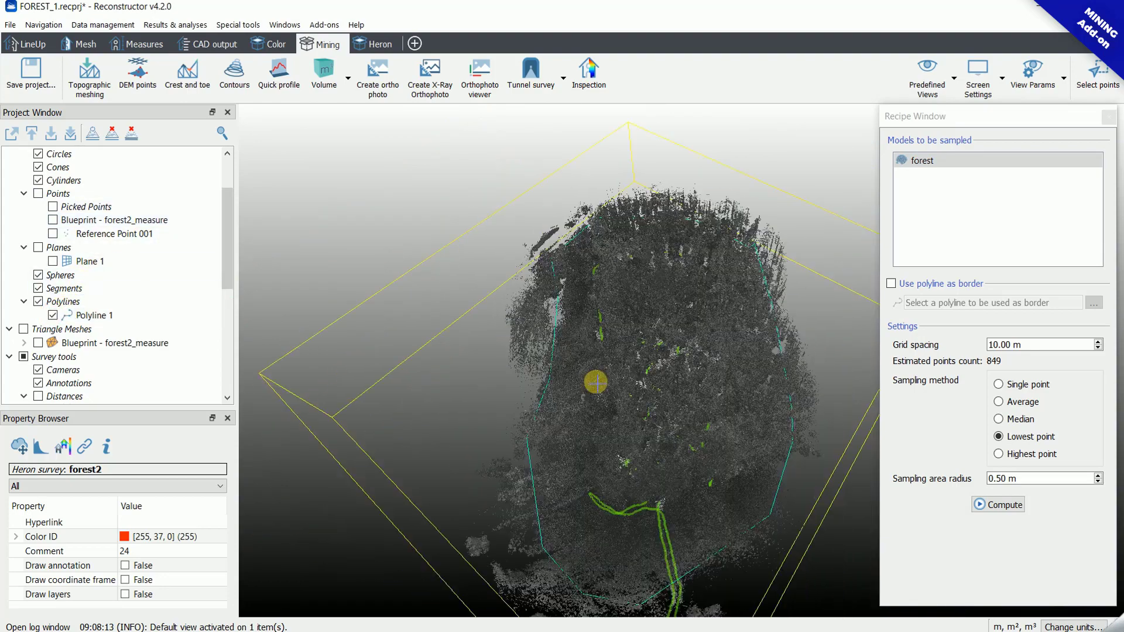
{"action": "left_click_drag", "start_coordinate": [596, 382], "coordinate": [359, 459]}
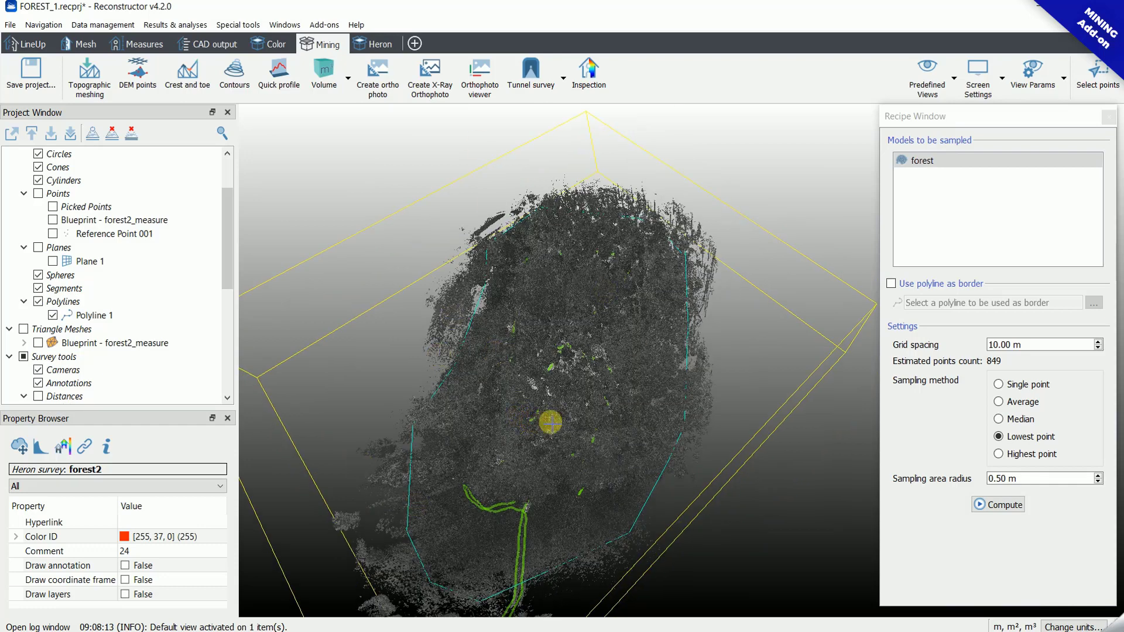
{"action": "left_click_drag", "start_coordinate": [551, 421], "coordinate": [535, 422]}
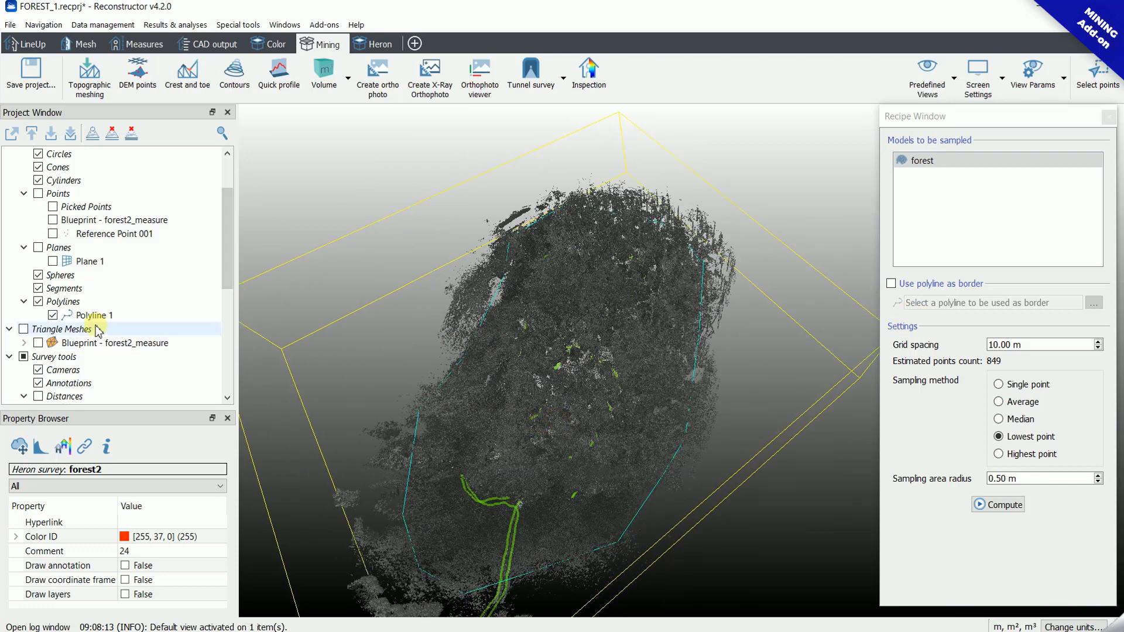
{"action": "left_click_drag", "start_coordinate": [91, 316], "coordinate": [947, 305]}
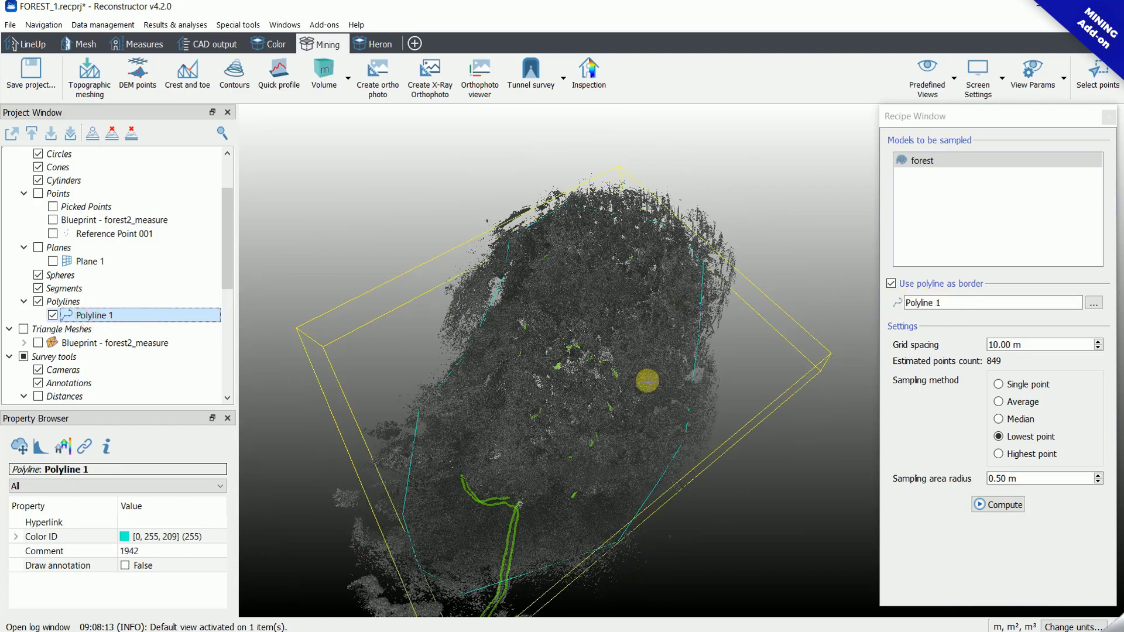
{"action": "left_click_drag", "start_coordinate": [578, 400], "coordinate": [589, 373]}
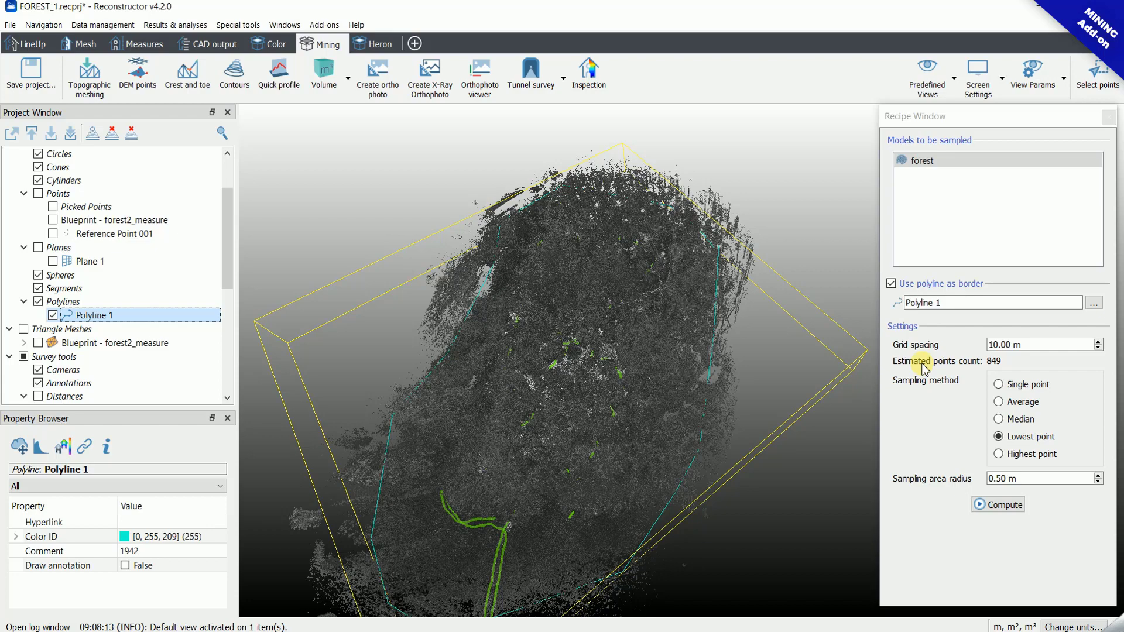
{"action": "left_click_drag", "start_coordinate": [572, 344], "coordinate": [572, 376]}
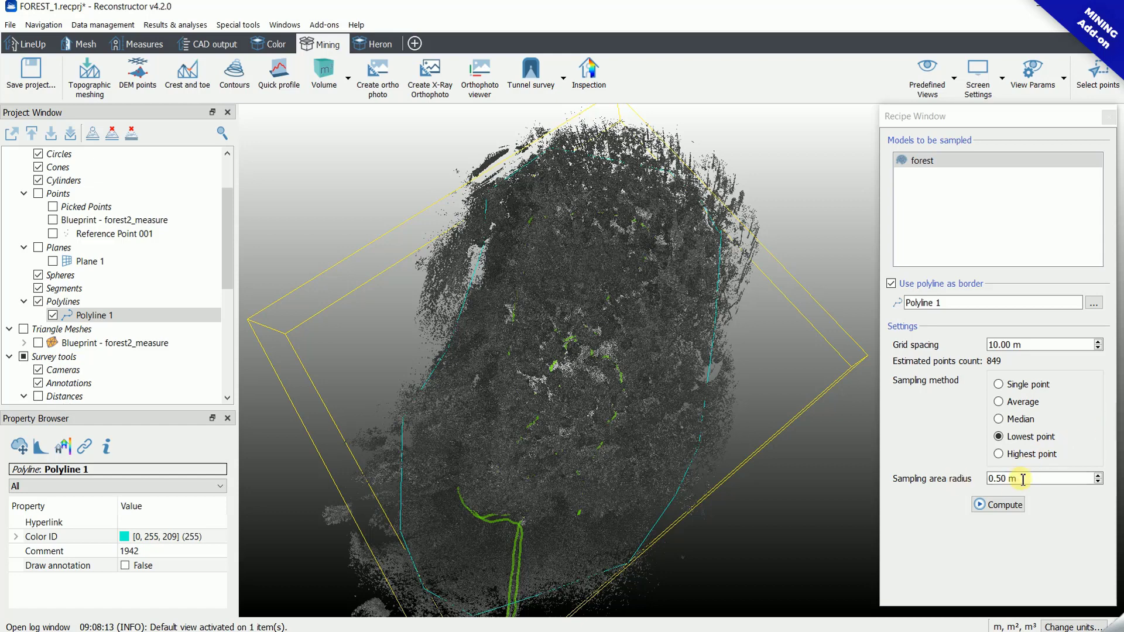
Step: Compute the DEM points with lowest-point sampling, save them as a point cloud named dtm1, and close the save prompt
{"action": "left_click", "coordinate": [1002, 508]}
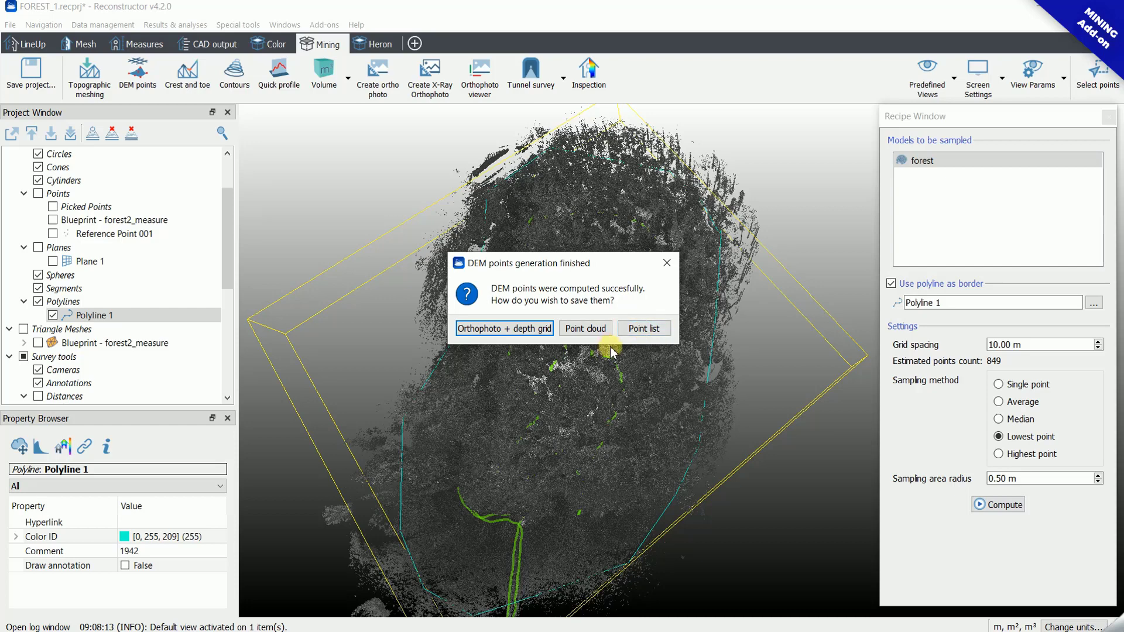
{"action": "left_click", "coordinate": [585, 328]}
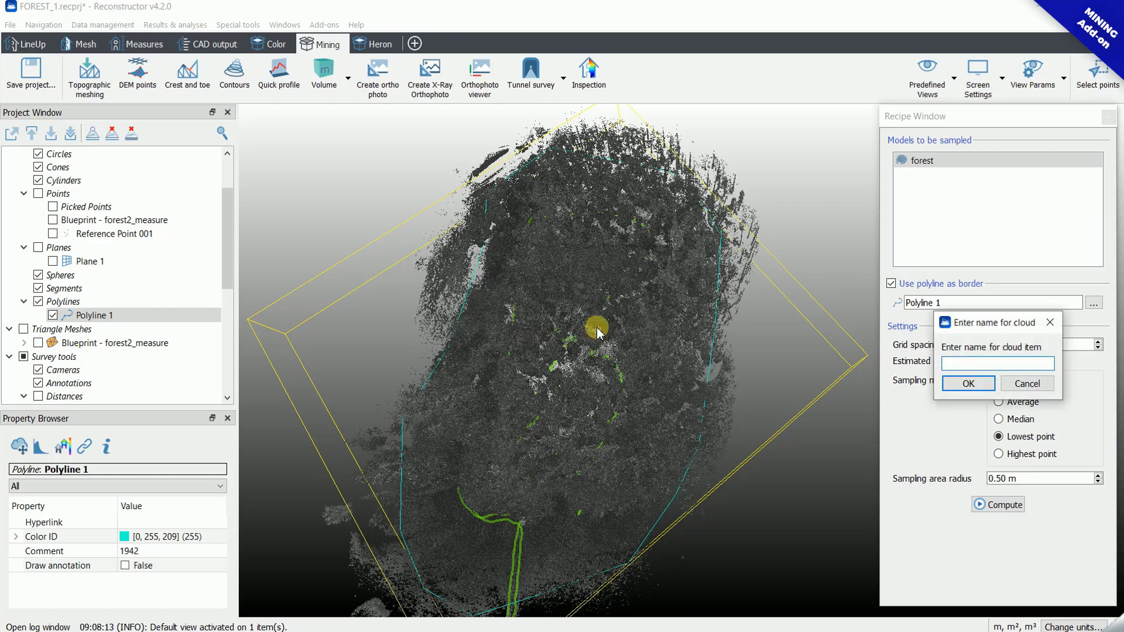
{"action": "left_click", "coordinate": [973, 363]}
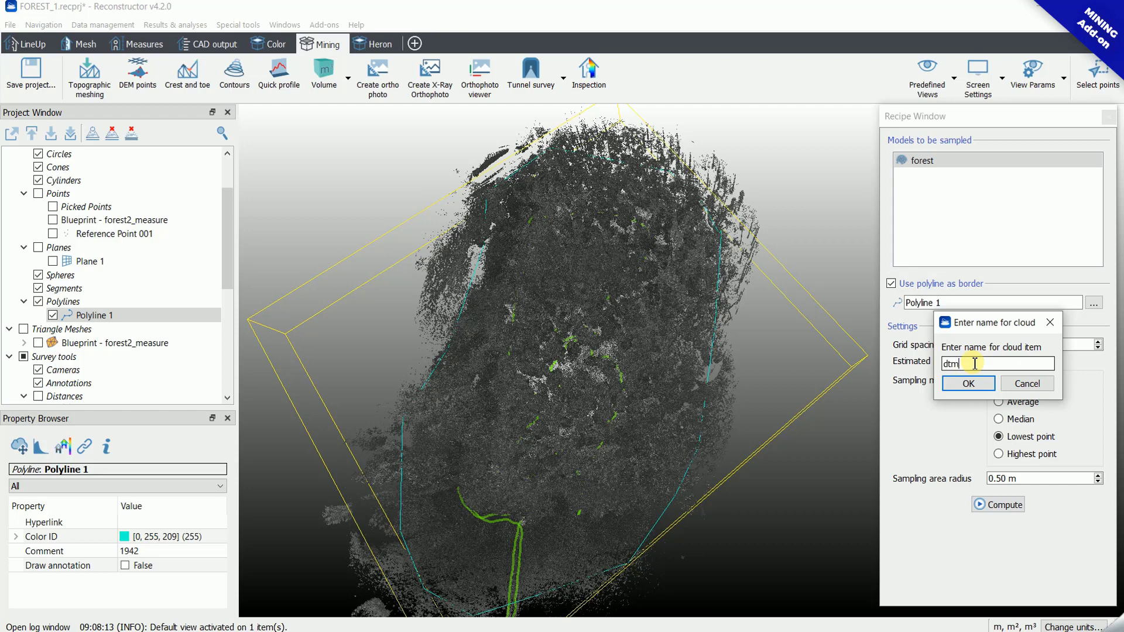
{"action": "key", "text": "Return"}
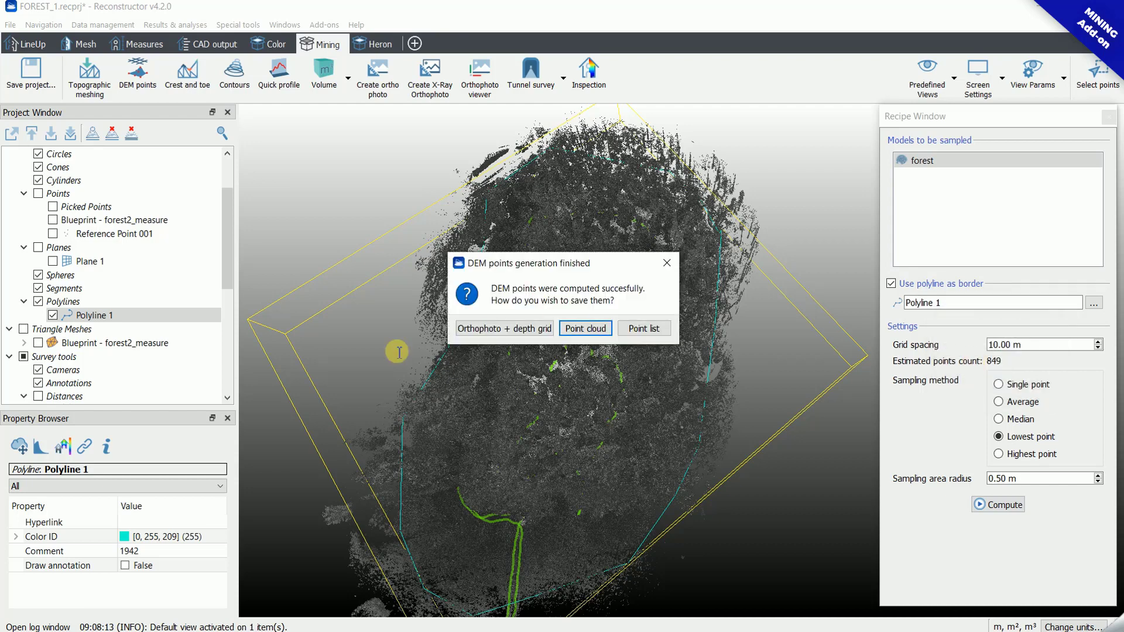
{"action": "key", "text": "Escape"}
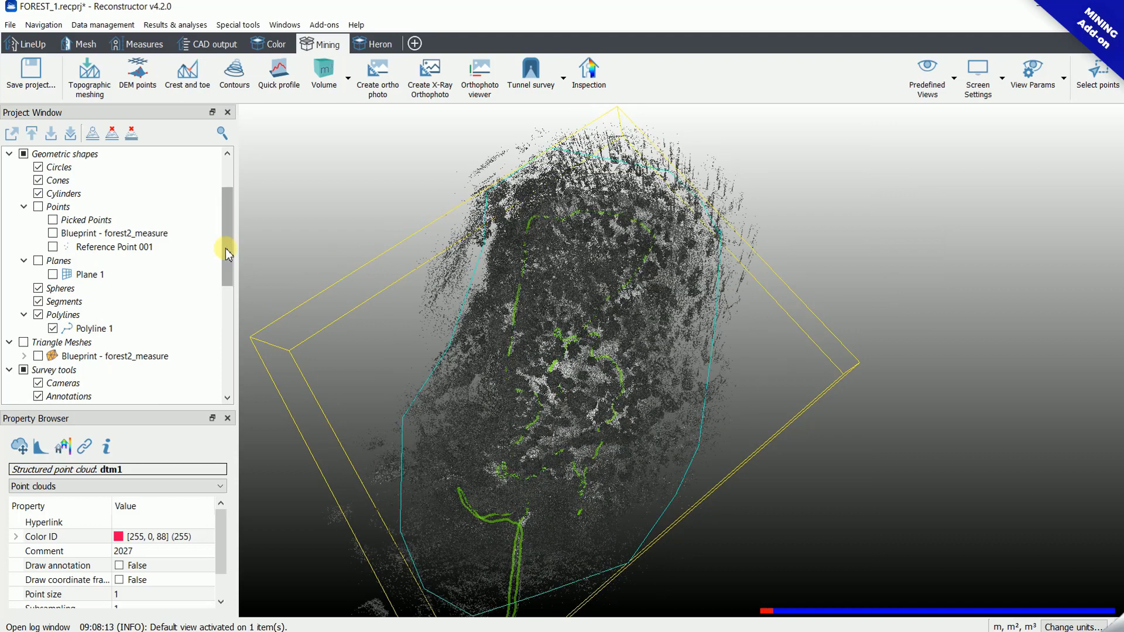
Step: Load the dsm point cloud model from the project's point clouds
{"action": "left_click_drag", "start_coordinate": [226, 248], "coordinate": [224, 197]}
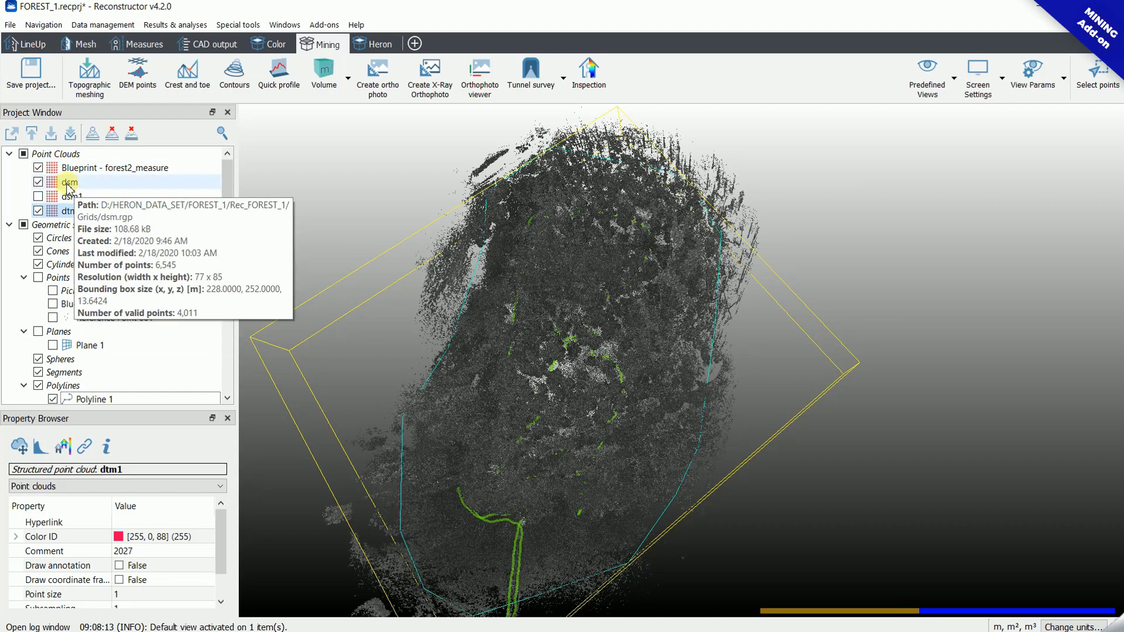
{"action": "left_click", "coordinate": [69, 184]}
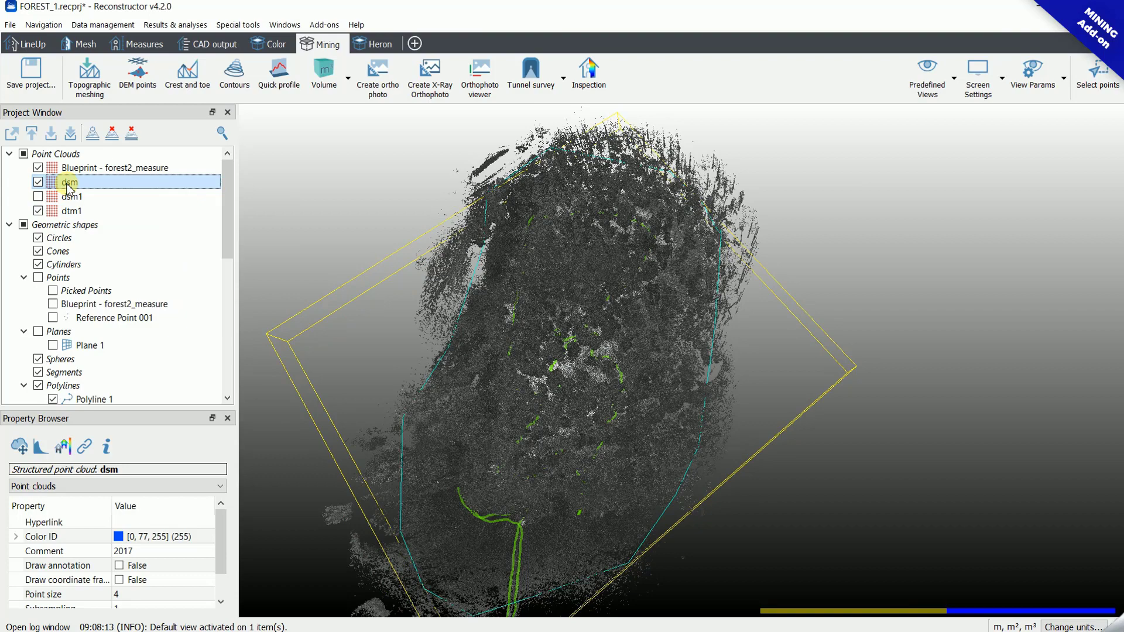
{"action": "right_click", "coordinate": [69, 185]}
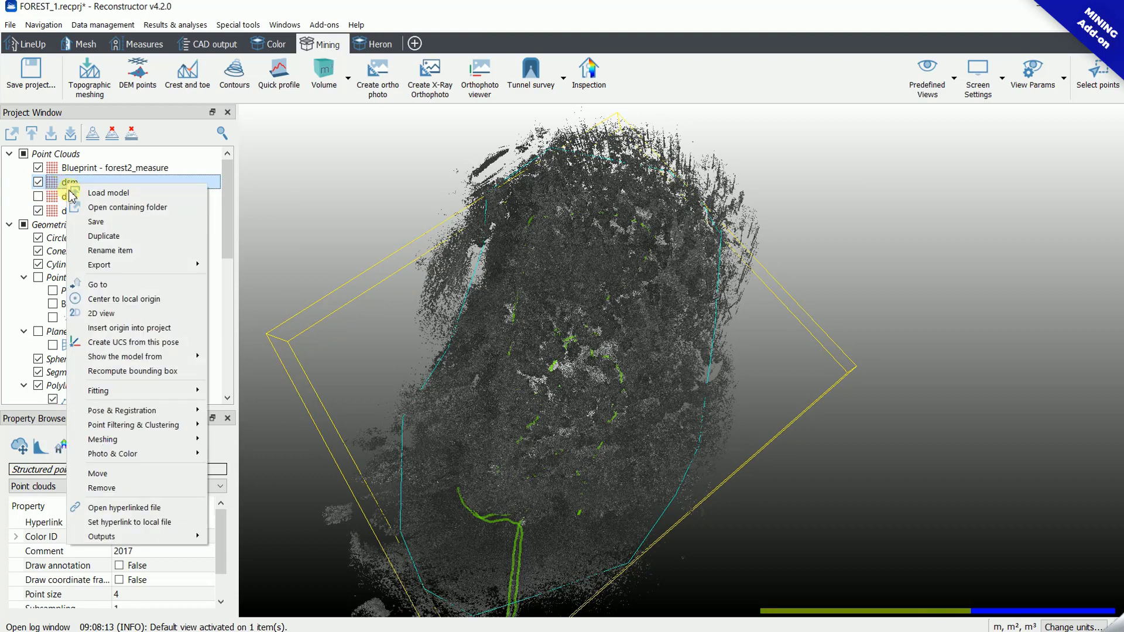
{"action": "left_click", "coordinate": [97, 193]}
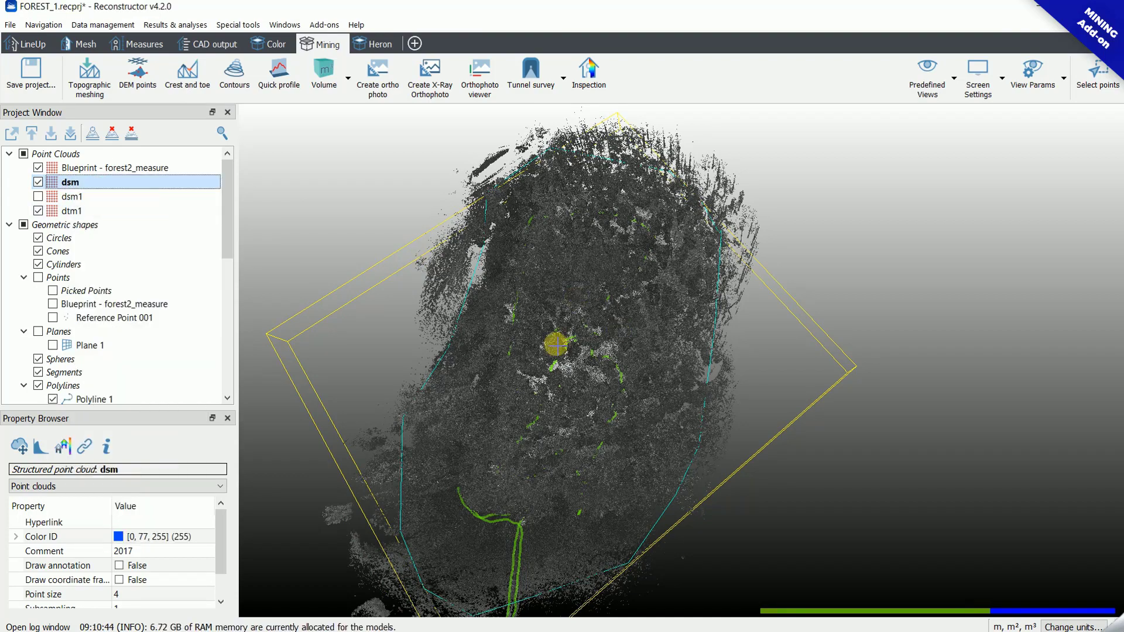
Step: Hide the forest point cloud and examine the dsm grid of terrain points
{"action": "middle_click_drag", "start_coordinate": [555, 347], "coordinate": [574, 321]}
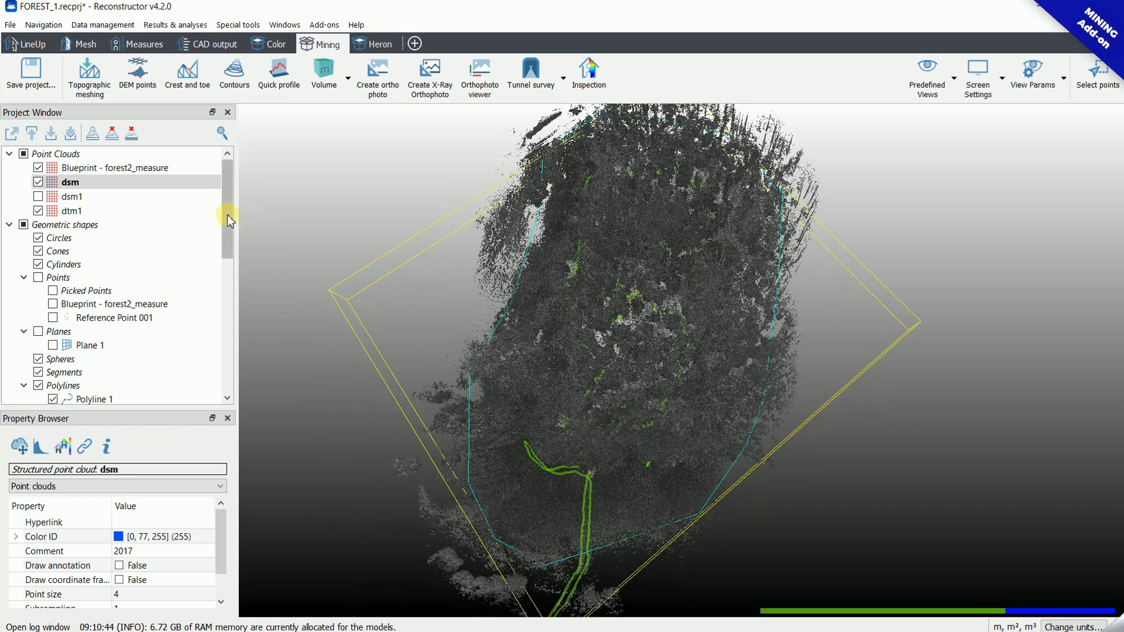
{"action": "left_click_drag", "start_coordinate": [228, 216], "coordinate": [229, 357]}
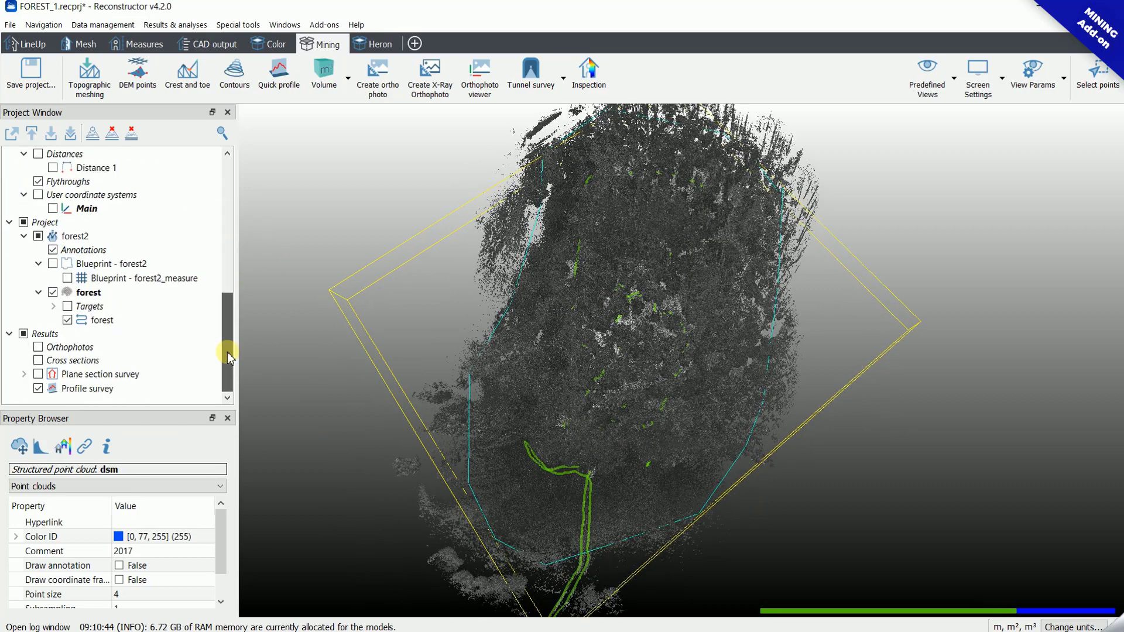
{"action": "left_click", "coordinate": [53, 292]}
{"action": "left_click_drag", "start_coordinate": [508, 369], "coordinate": [658, 372]}
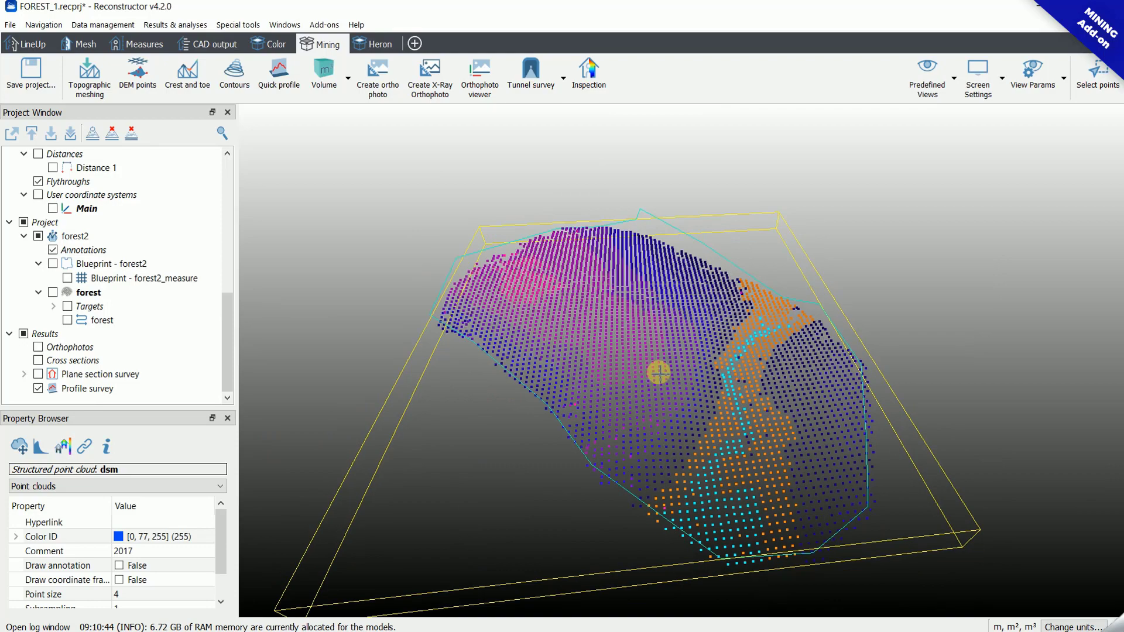
{"action": "left_click", "coordinate": [141, 75]}
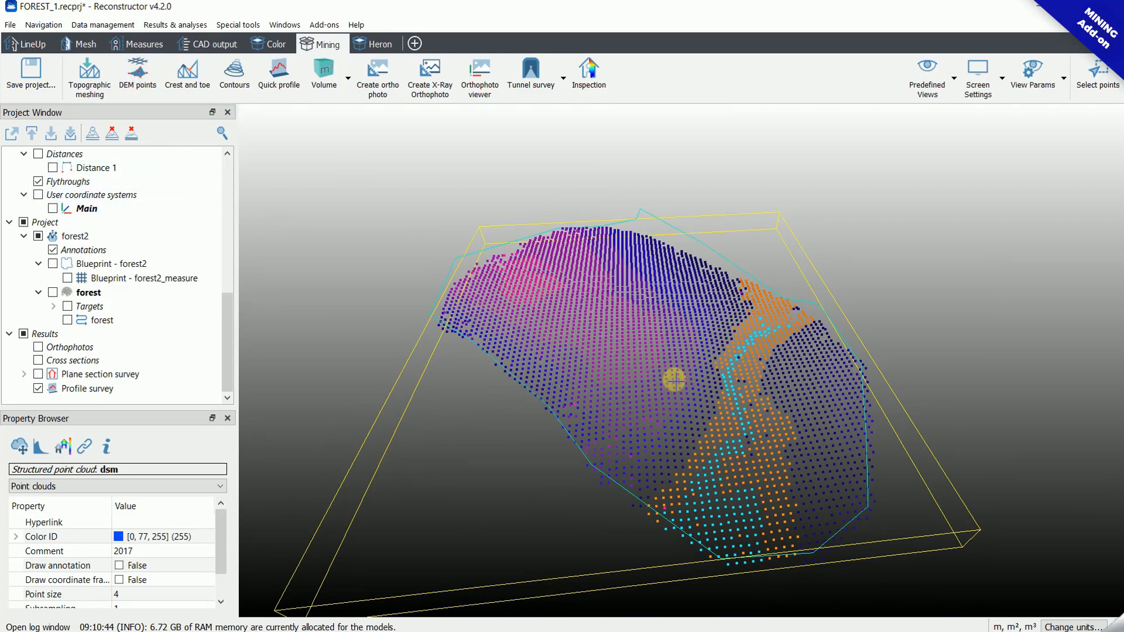
{"action": "mouse_move", "coordinate": [674, 380]}
{"action": "left_mouse_down"}
{"action": "mouse_move", "coordinate": [668, 310]}
{"action": "mouse_move", "coordinate": [635, 314]}
{"action": "mouse_move", "coordinate": [662, 371]}
{"action": "left_mouse_up"}
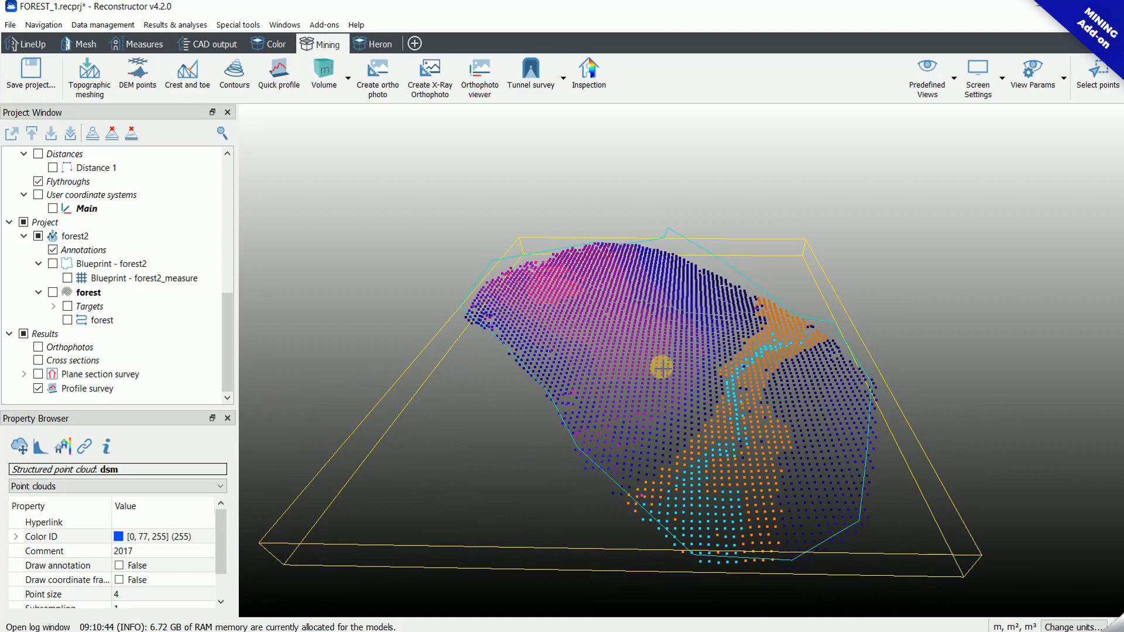
{"action": "left_click_drag", "start_coordinate": [687, 404], "coordinate": [687, 406]}
Step: Start Multiresolution mesh creation for the dsm point cloud and select dsm as the model in the Meshing dialog
{"action": "left_click_drag", "start_coordinate": [223, 323], "coordinate": [226, 188]}
{"action": "left_click", "coordinate": [133, 184]}
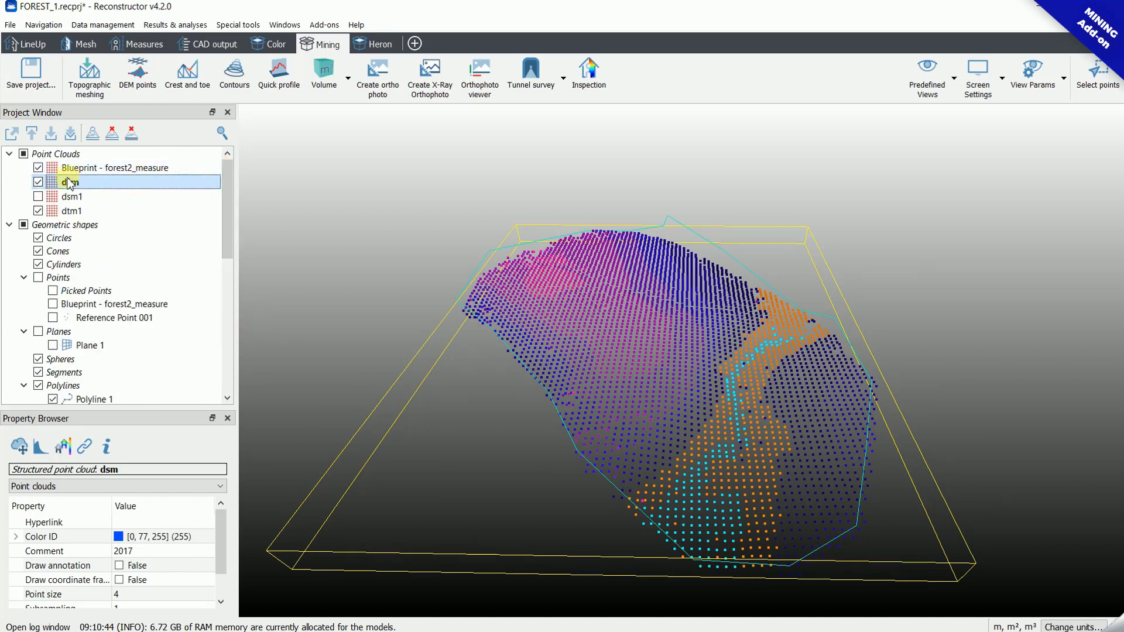
{"action": "left_click", "coordinate": [85, 46]}
{"action": "left_click", "coordinate": [151, 73]}
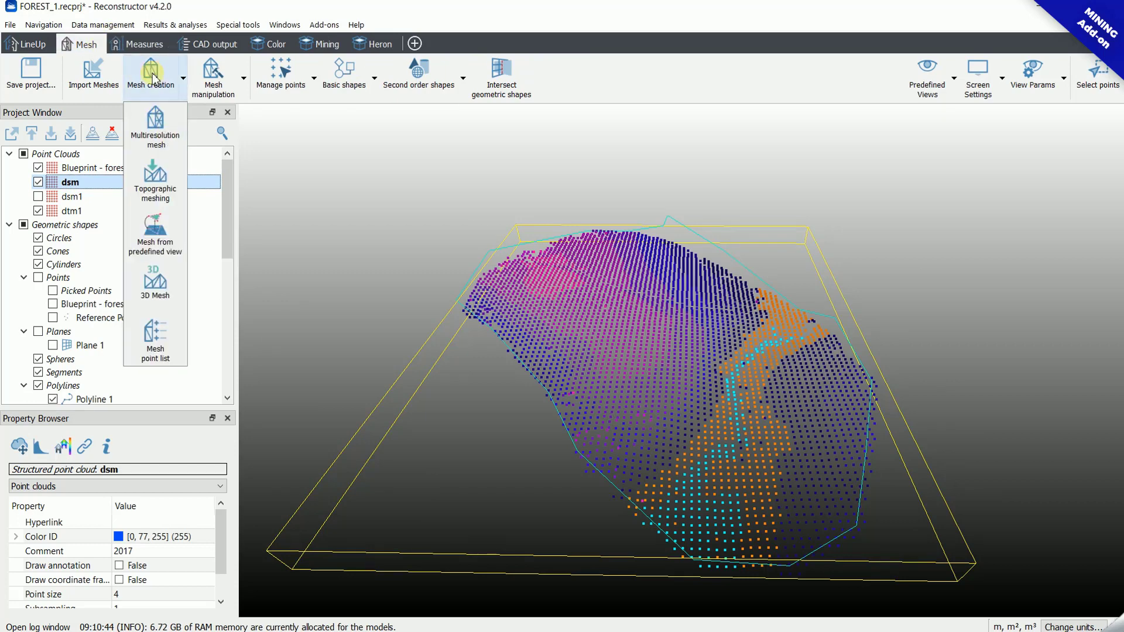
{"action": "left_click", "coordinate": [170, 134]}
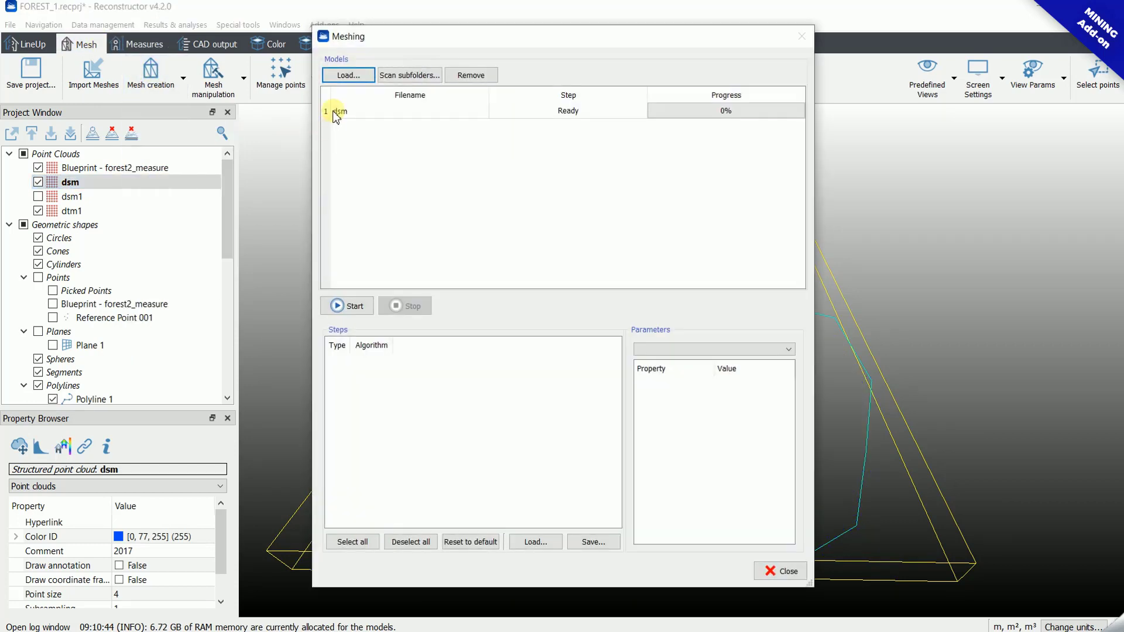
{"action": "left_click", "coordinate": [339, 77]}
{"action": "left_click", "coordinate": [338, 111]}
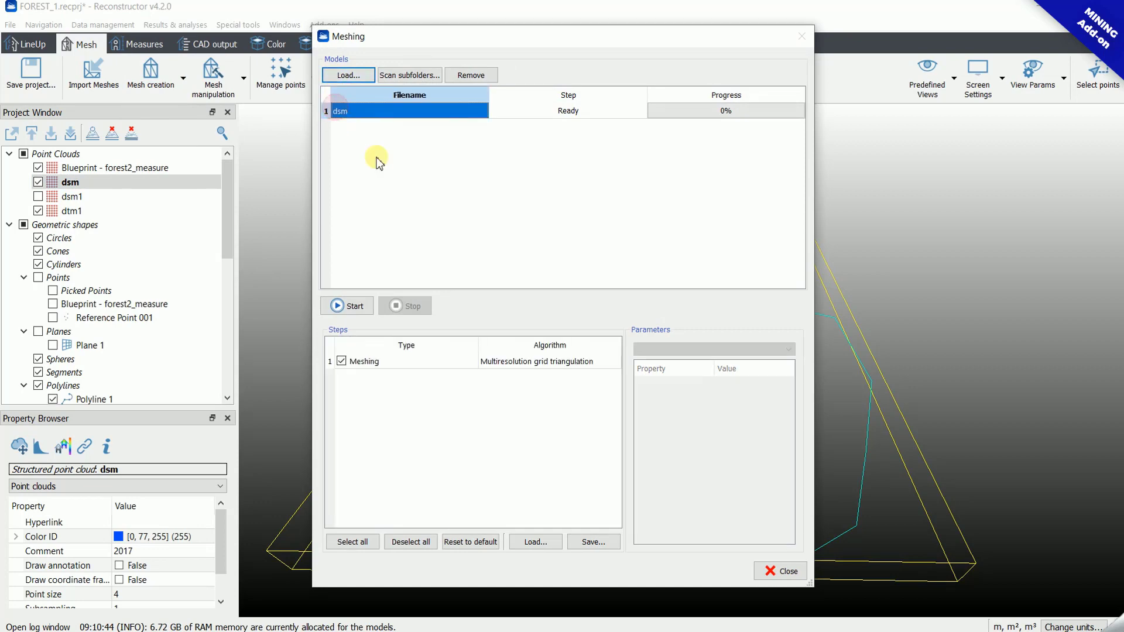
Step: Compute the dsm mesh with the Uniform grid triangulation algorithm and Inclination color mapping, and close the Meshing dialog
{"action": "left_click", "coordinate": [563, 363]}
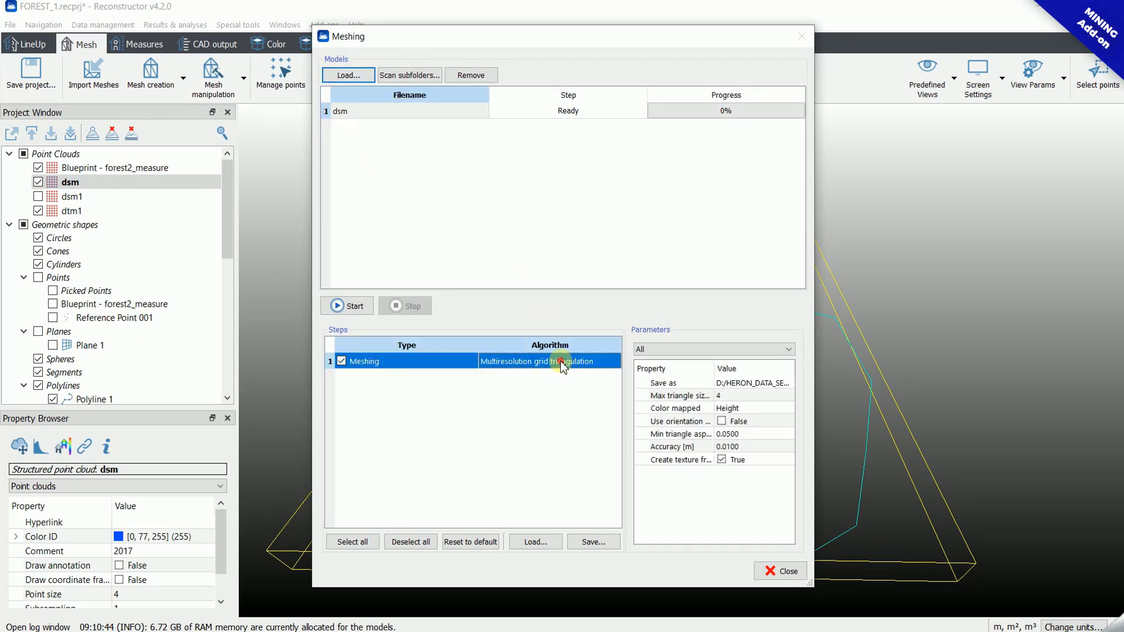
{"action": "left_click", "coordinate": [618, 365]}
{"action": "left_click", "coordinate": [592, 377]}
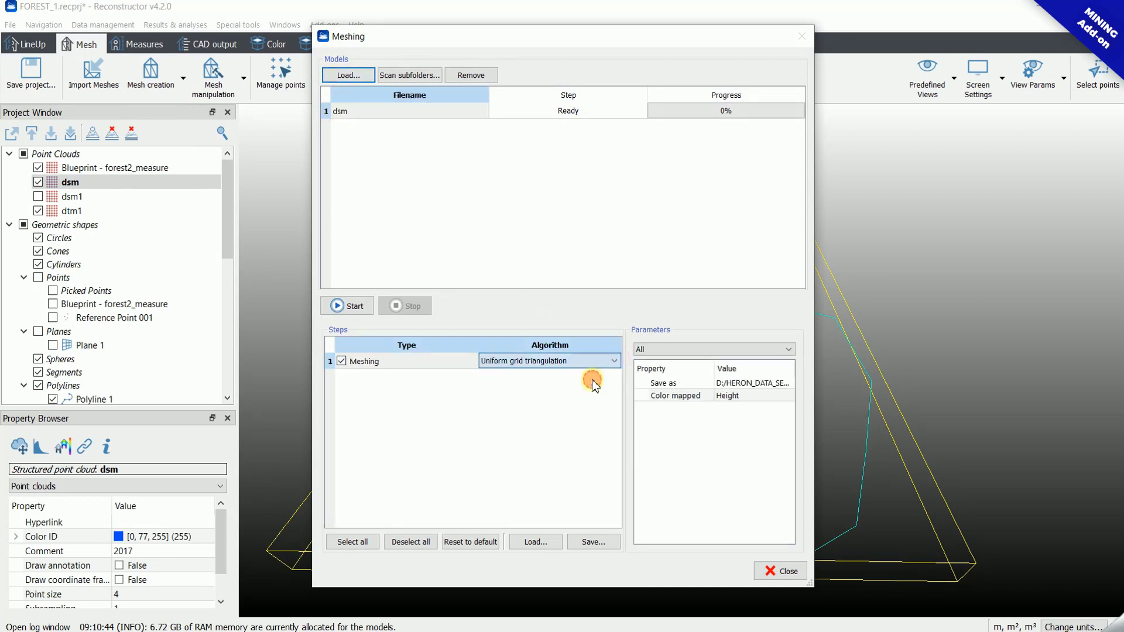
{"action": "left_click", "coordinate": [747, 398]}
{"action": "left_click", "coordinate": [749, 399]}
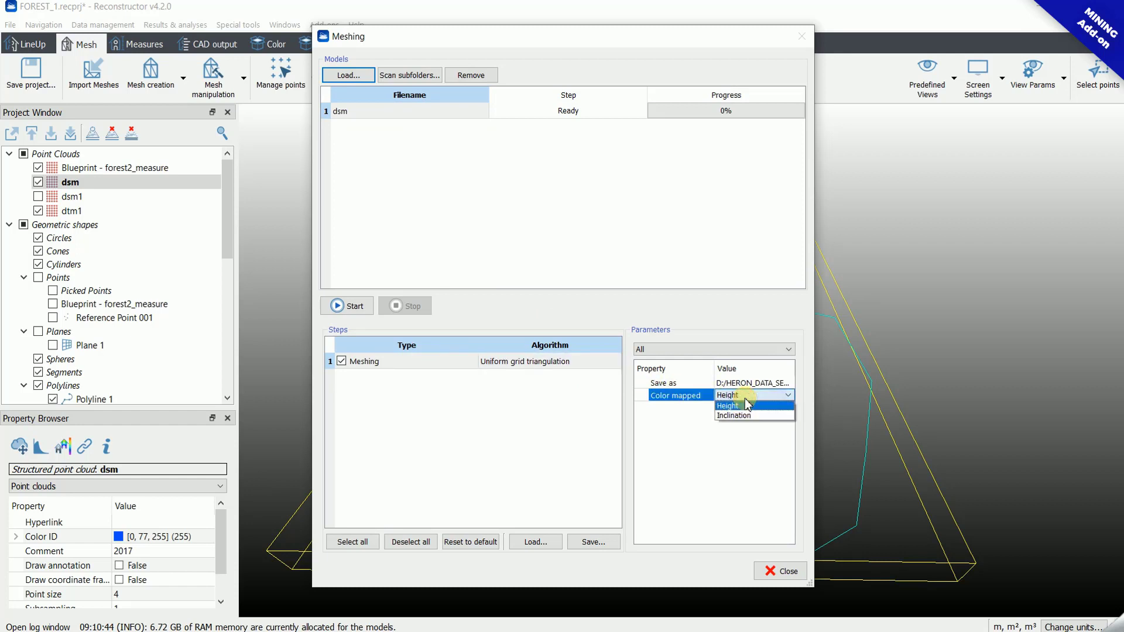
{"action": "left_click", "coordinate": [750, 415]}
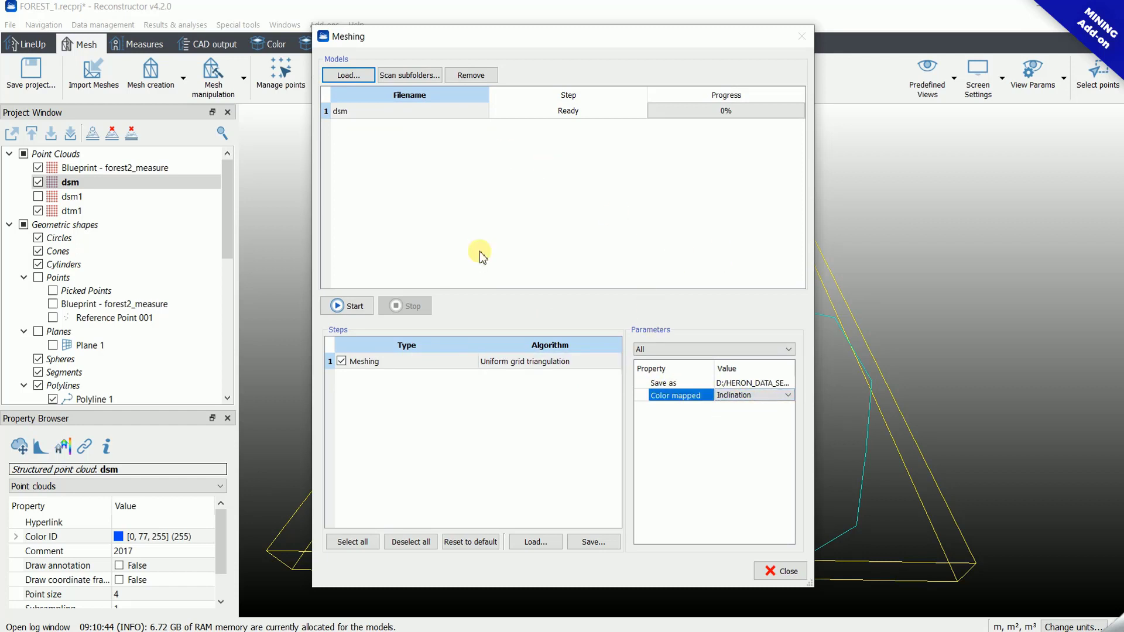
{"action": "left_click", "coordinate": [349, 306]}
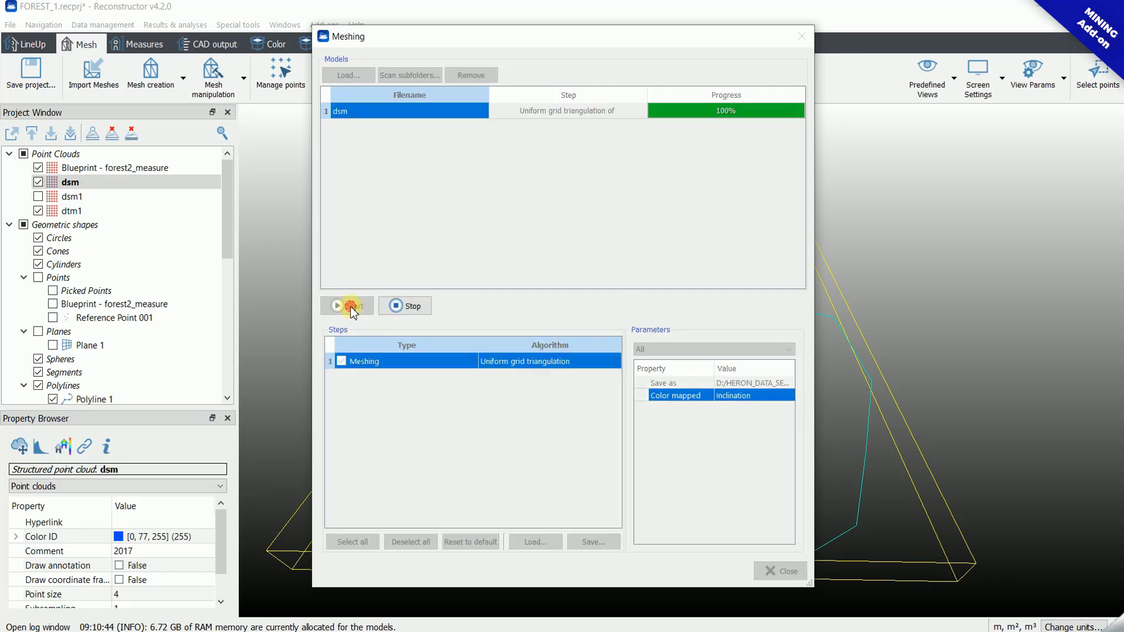
{"action": "left_click", "coordinate": [780, 571]}
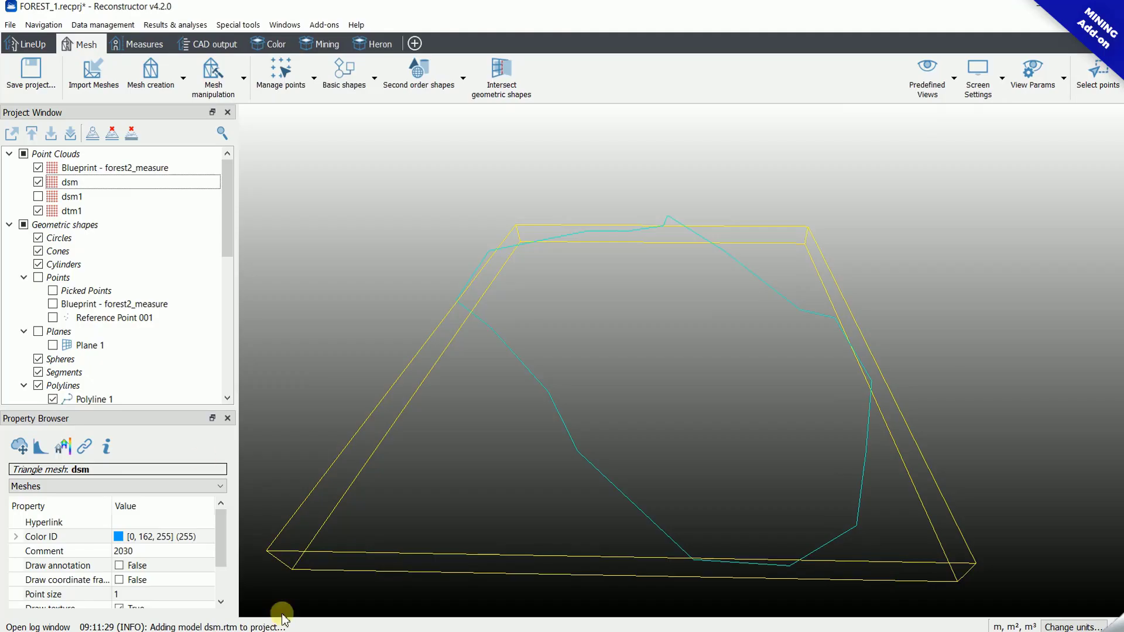
Step: Load the dsm model from the triangle meshes and show the forest point cloud together with it
{"action": "left_click_drag", "start_coordinate": [229, 176], "coordinate": [226, 283]}
{"action": "right_click", "coordinate": [93, 181]}
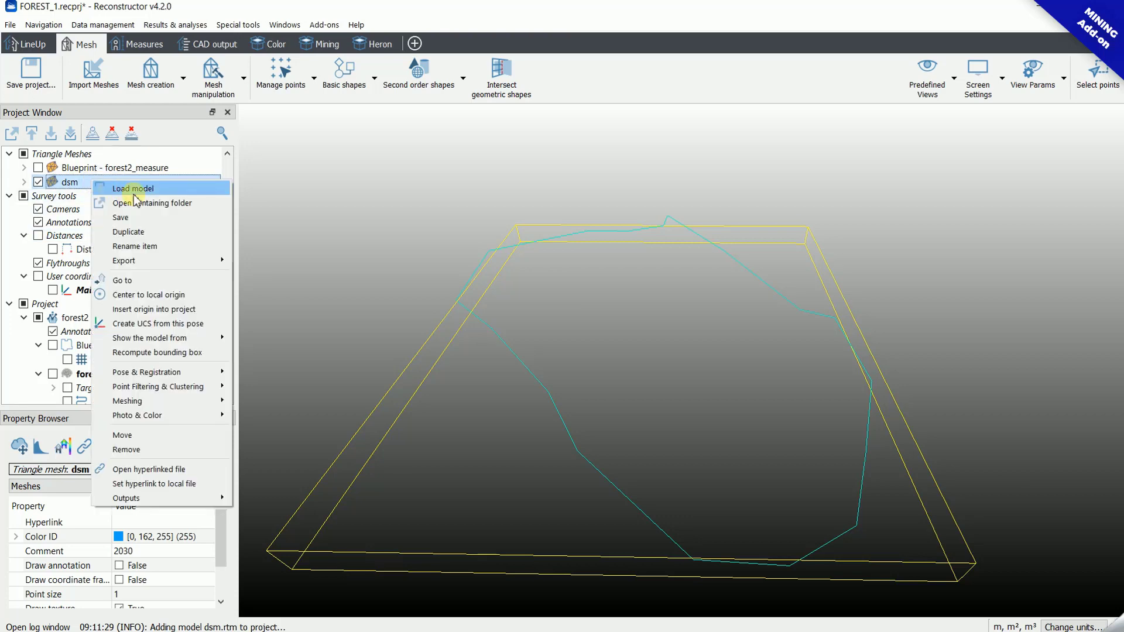
{"action": "left_click", "coordinate": [134, 189]}
{"action": "left_click_drag", "start_coordinate": [592, 338], "coordinate": [703, 380]}
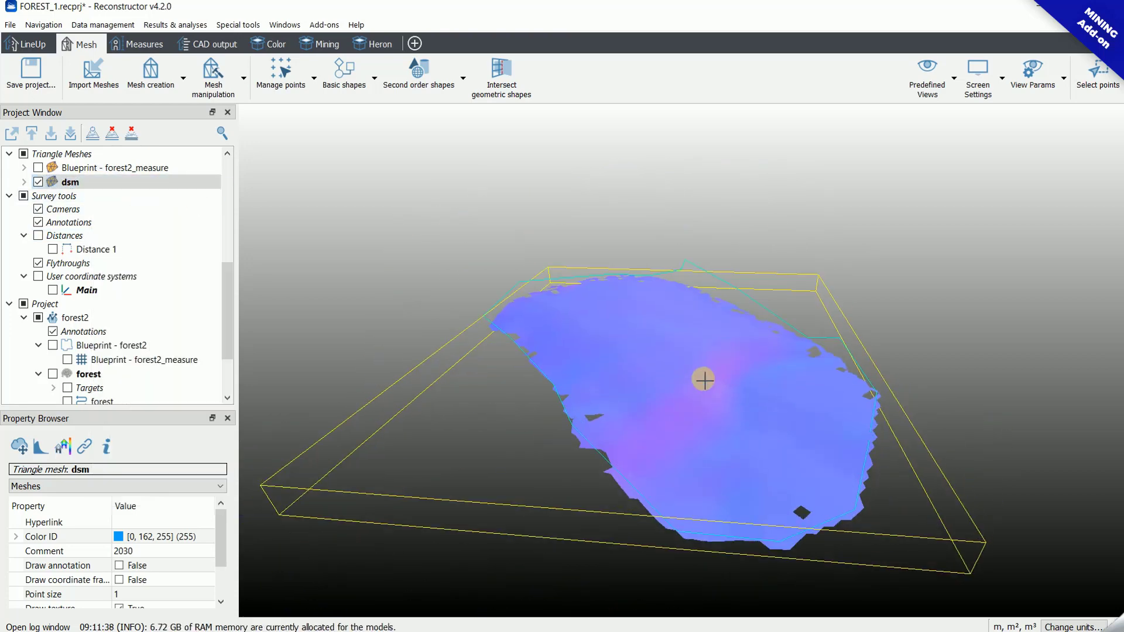
{"action": "left_click", "coordinate": [53, 375]}
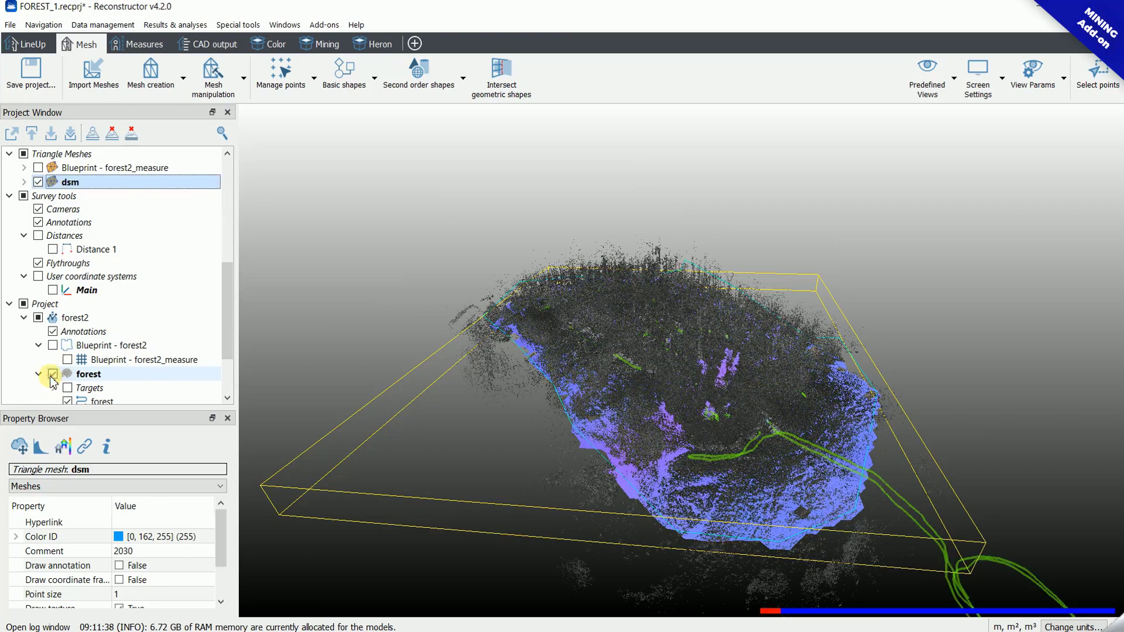